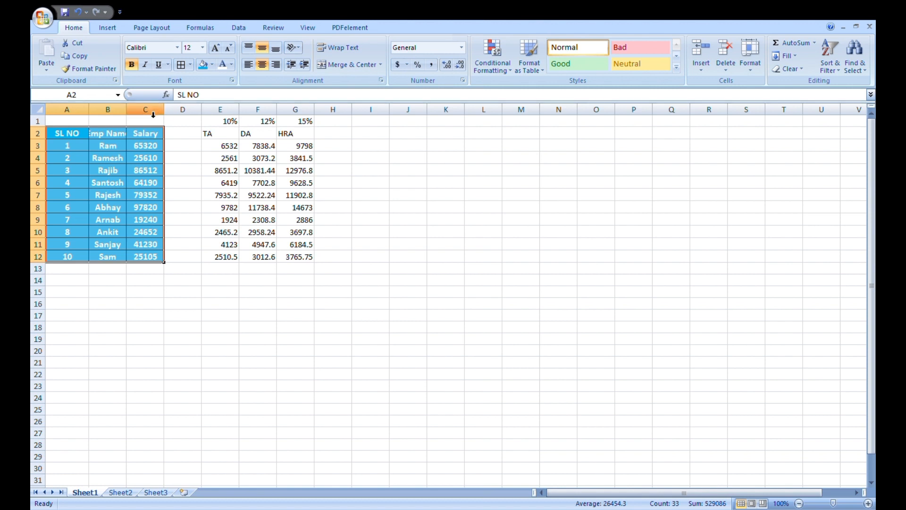
AutoFit the column widths of the employee table in columns A to C.
{"action": "left_click", "coordinate": [794, 43]}
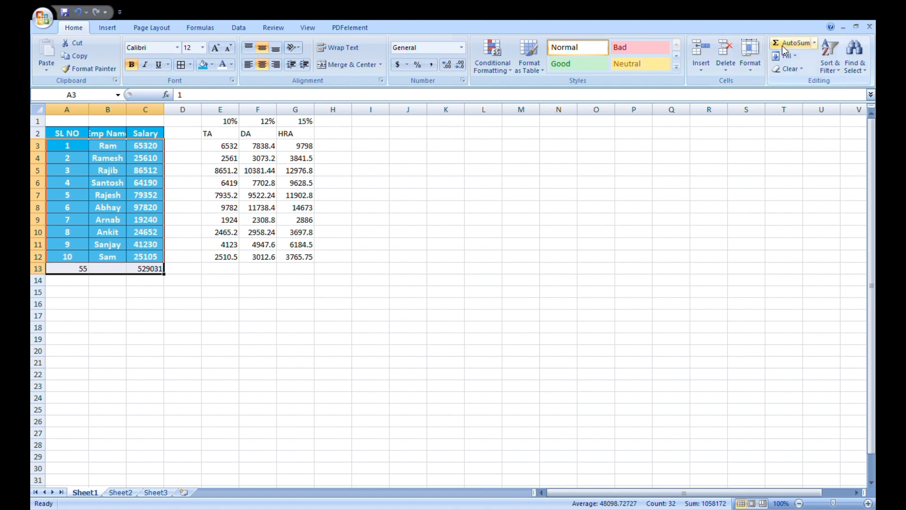
{"action": "key", "text": "ctrl+z"}
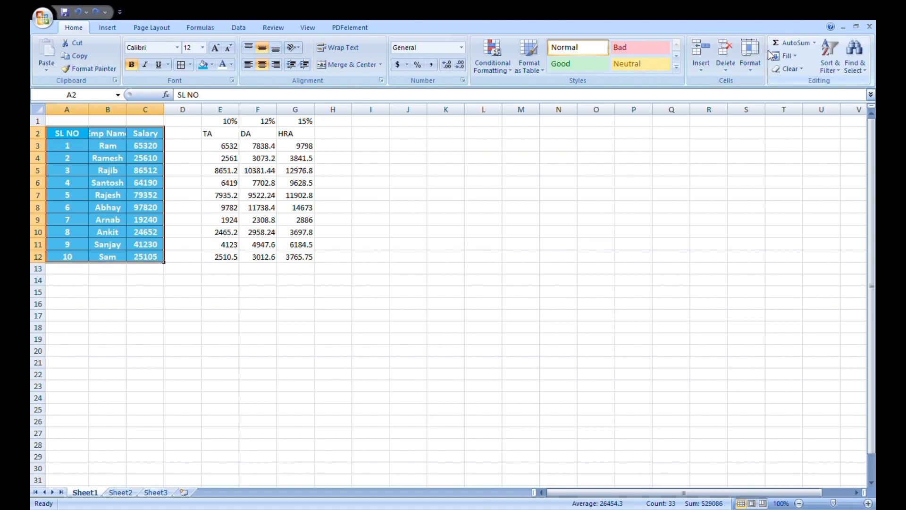
{"action": "left_click", "coordinate": [751, 57]}
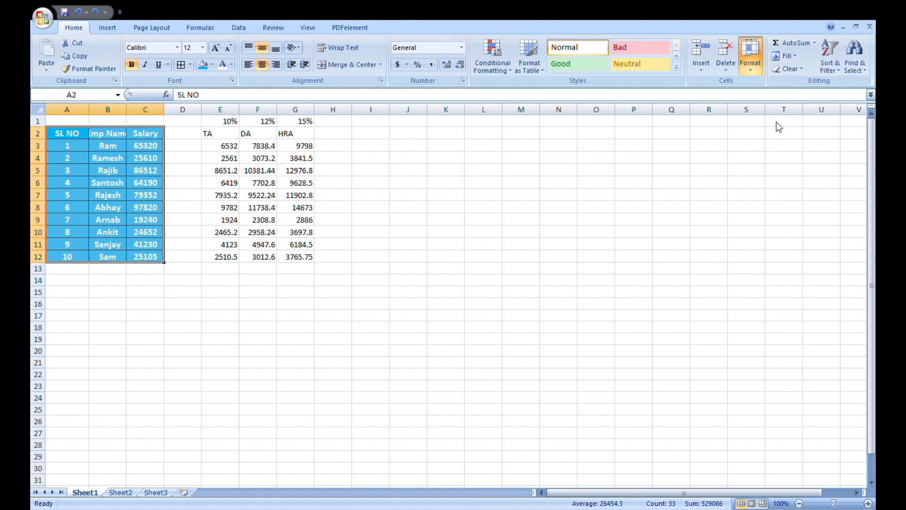
{"action": "left_click", "coordinate": [797, 139]}
Apply all borders to the allowance table in E1:G12.
{"action": "left_click_drag", "start_coordinate": [219, 123], "coordinate": [286, 258]}
{"action": "left_click", "coordinate": [364, 256]}
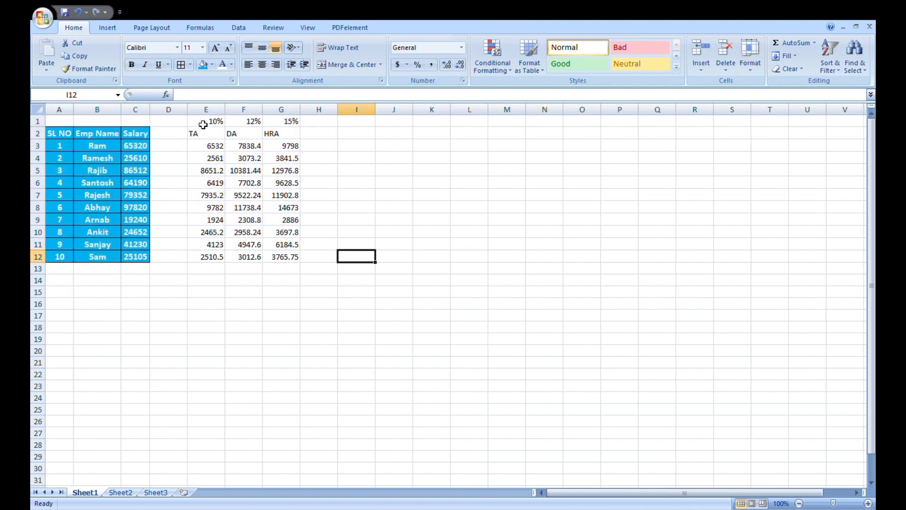
{"action": "left_click_drag", "start_coordinate": [207, 124], "coordinate": [288, 261]}
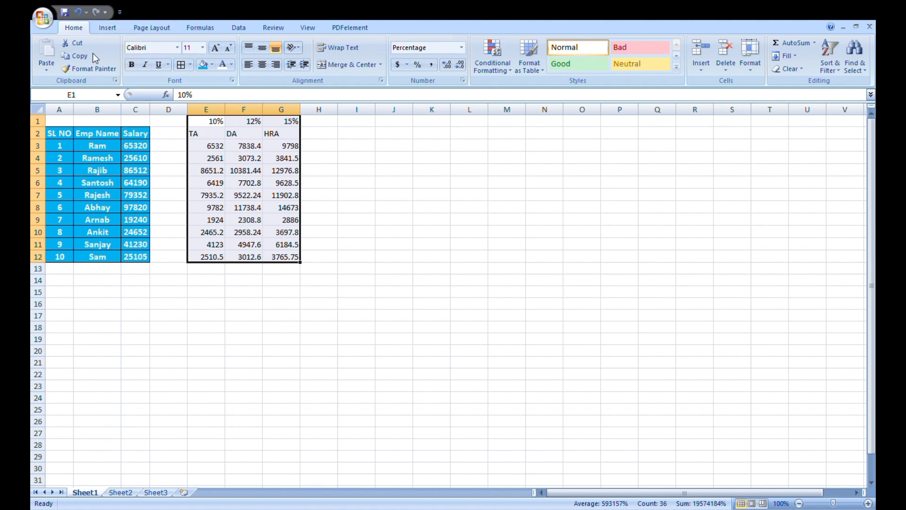
{"action": "left_click", "coordinate": [181, 64]}
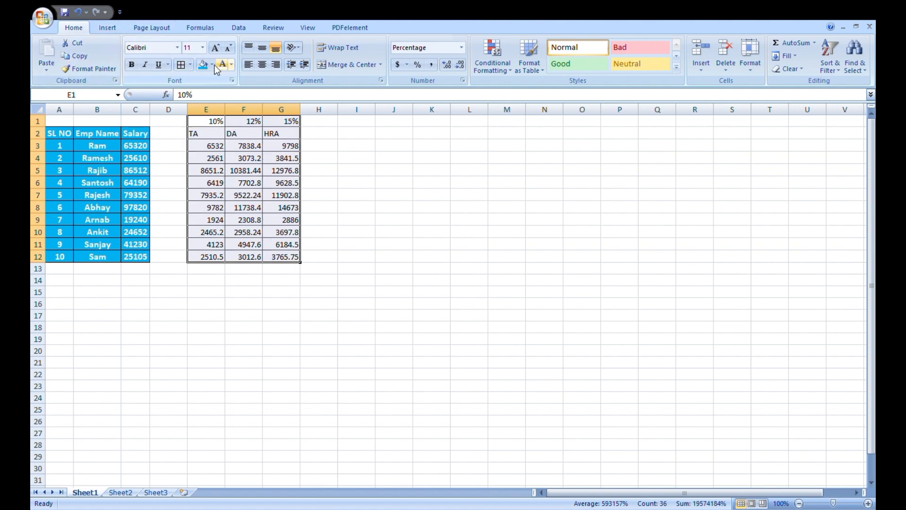
Fill the allowance table in E1:G12 with yellow.
{"action": "left_click", "coordinate": [209, 64]}
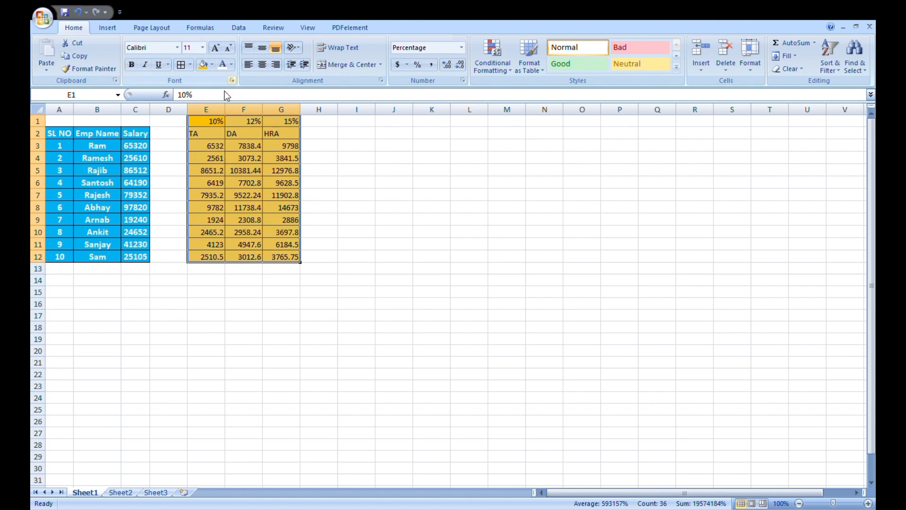
{"action": "left_click", "coordinate": [211, 64]}
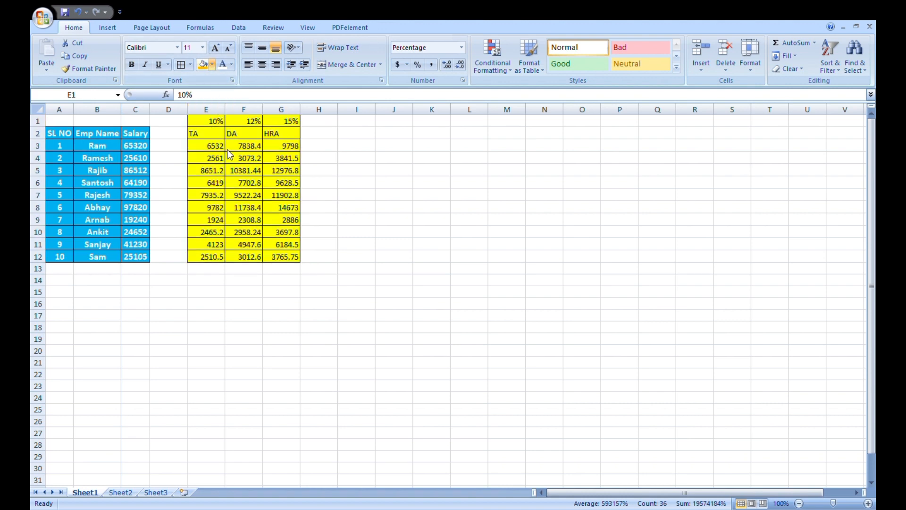
{"action": "left_click", "coordinate": [213, 65]}
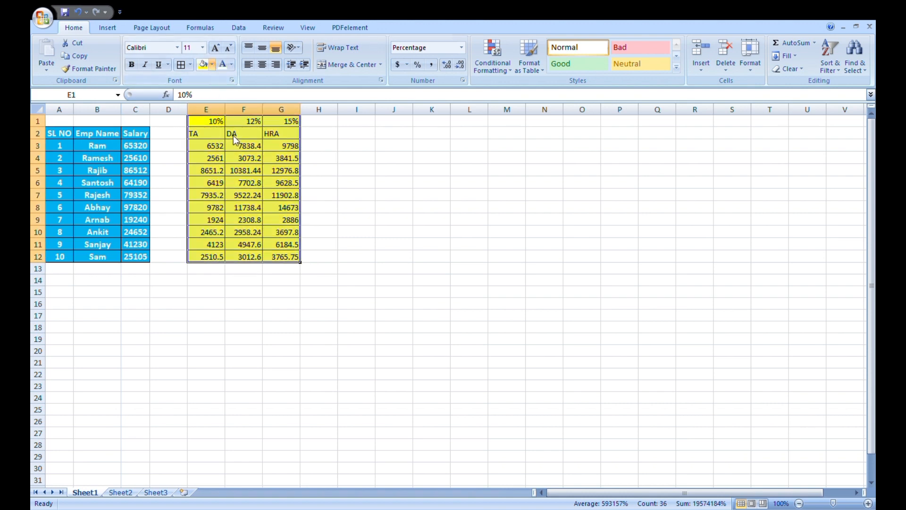
{"action": "left_click", "coordinate": [234, 152]}
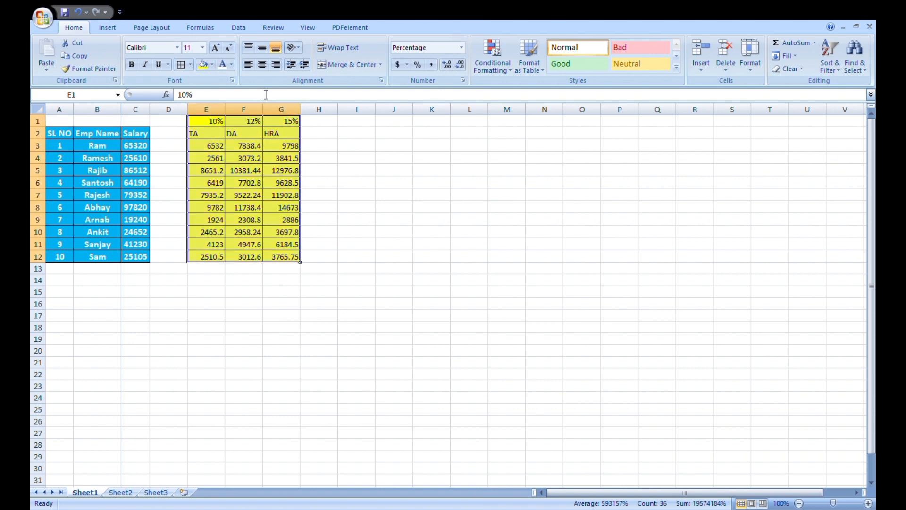
Set the text in E1:G12 to dark red and centre it horizontally and vertically.
{"action": "left_click", "coordinate": [226, 64]}
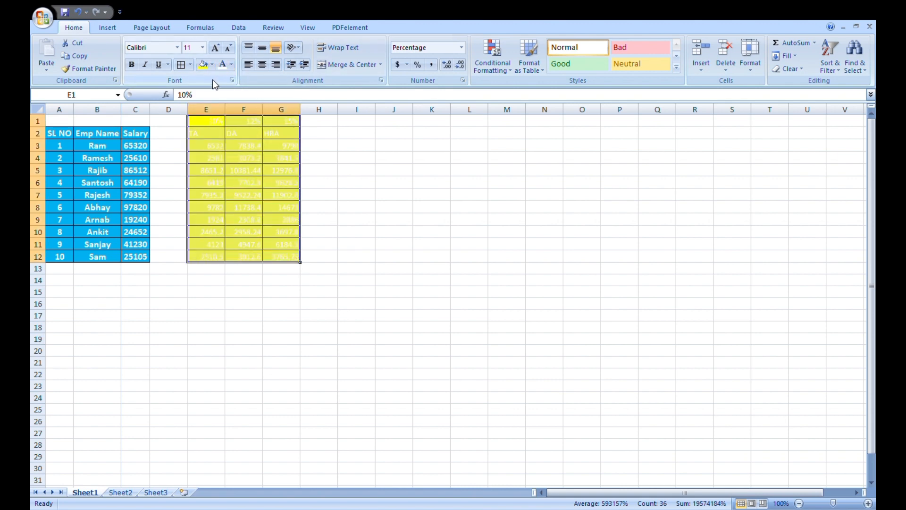
{"action": "left_click", "coordinate": [263, 64]}
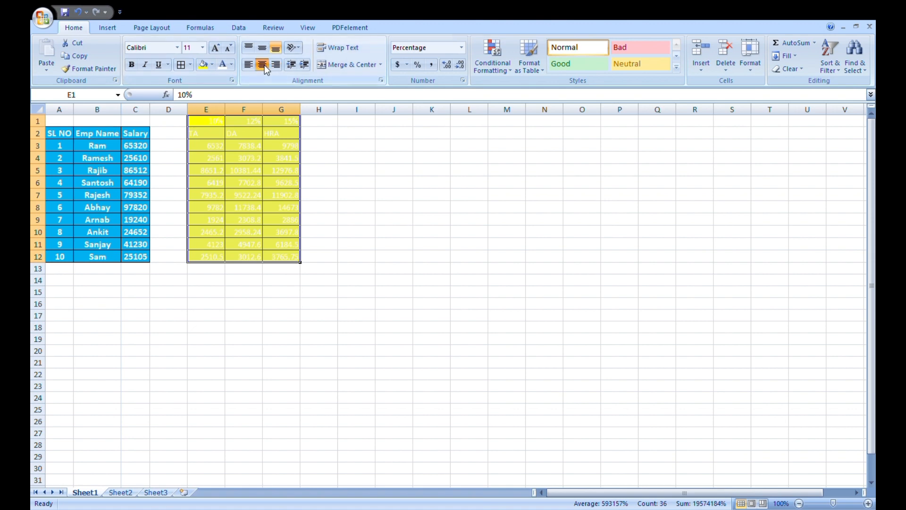
{"action": "left_click", "coordinate": [263, 47]}
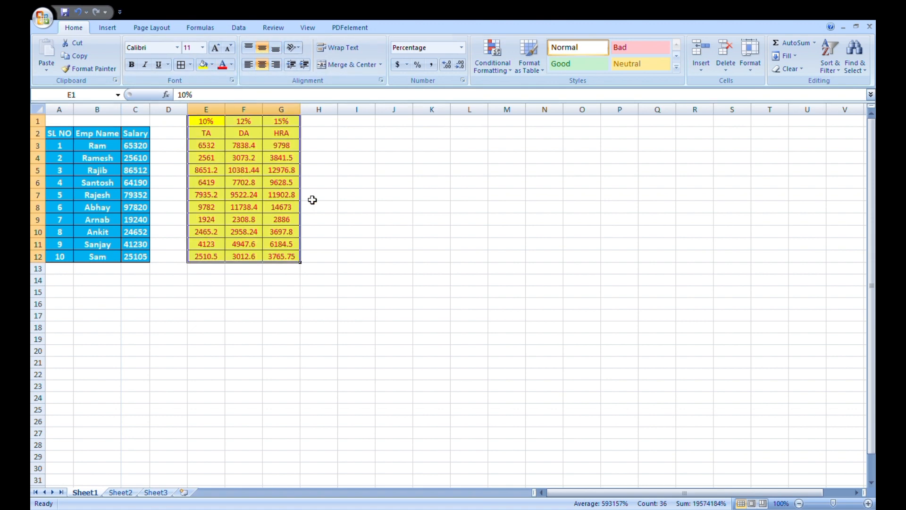
{"action": "left_click", "coordinate": [445, 208]}
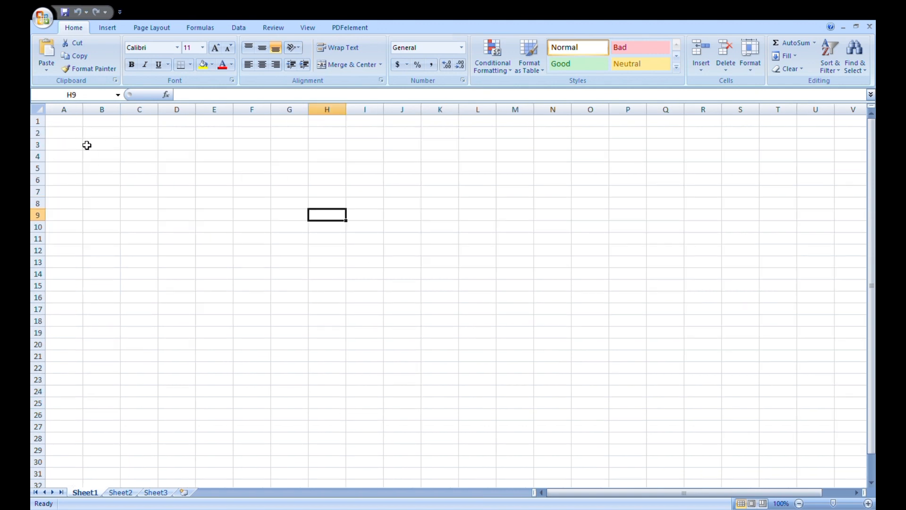
In the blank sheet, enter the headers Emp Name in A2 and Salary in B2.
{"action": "left_click", "coordinate": [81, 137]}
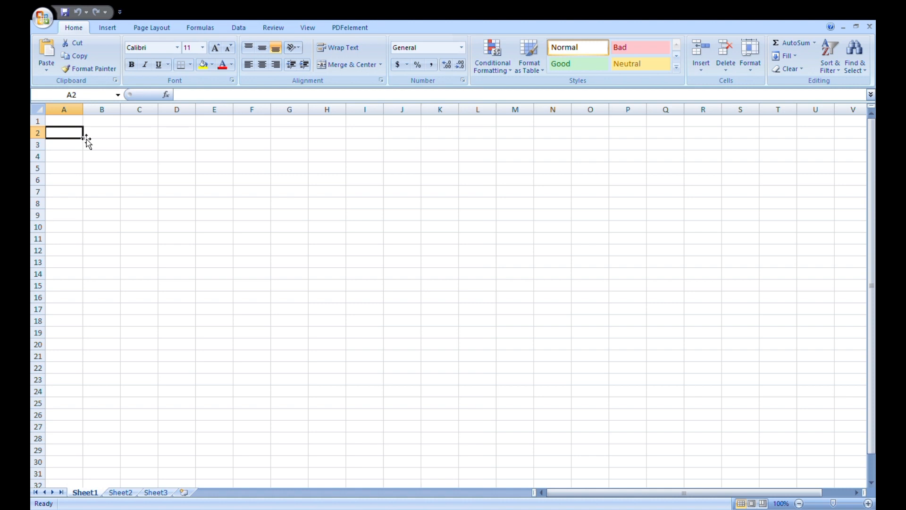
{"action": "type", "text": "E"}
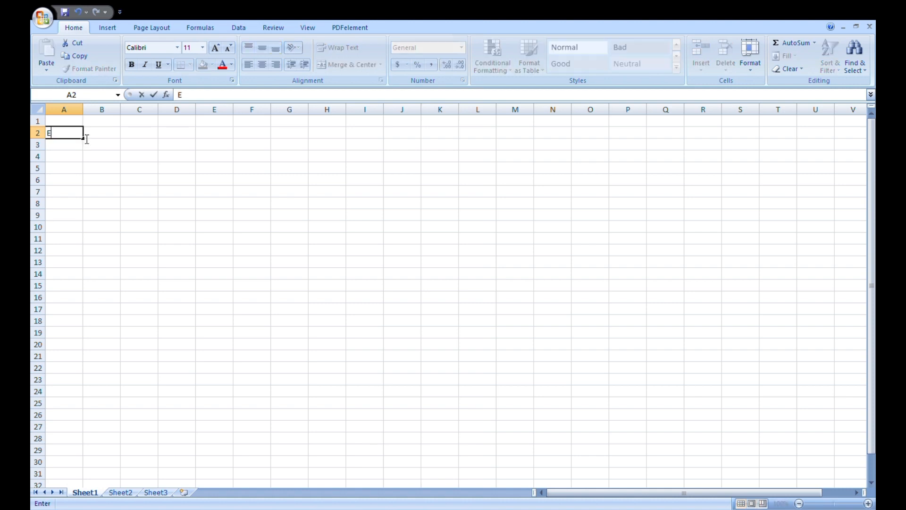
{"action": "type", "text": "mp Name"}
{"action": "left_click", "coordinate": [86, 136]}
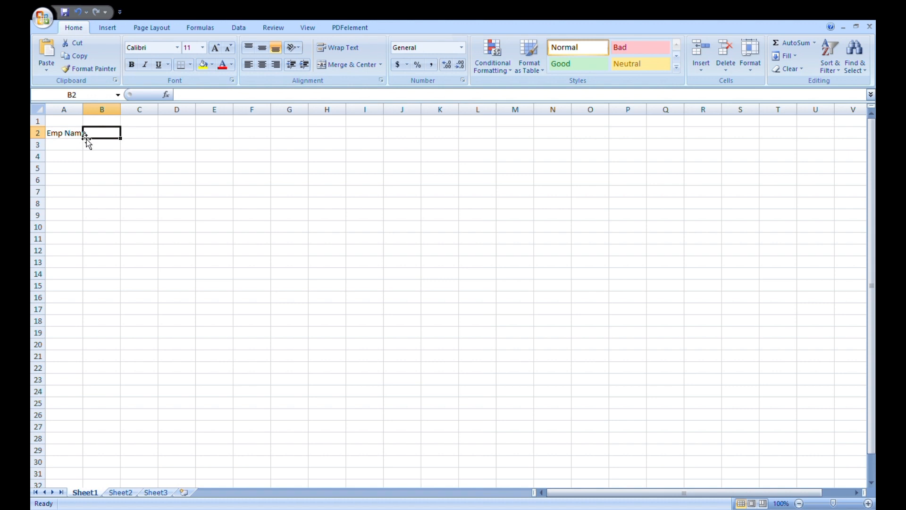
{"action": "type", "text": "s"}
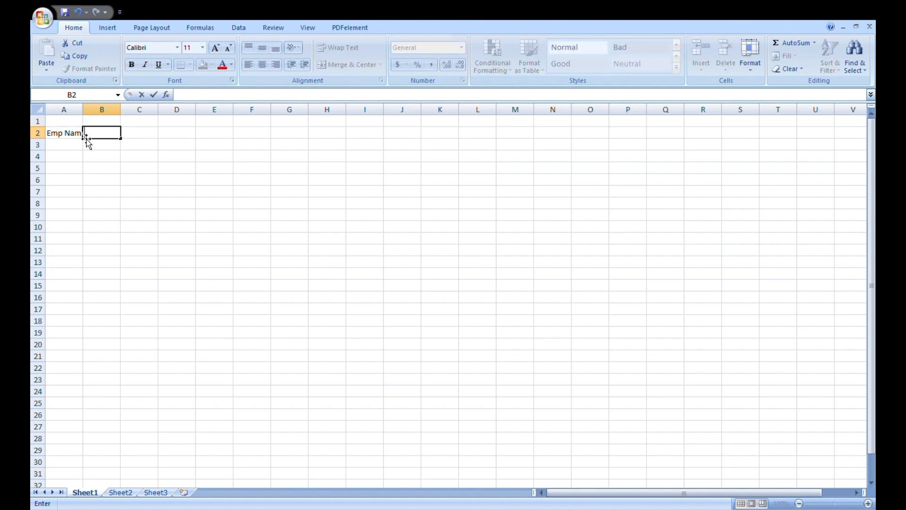
{"action": "key", "text": "BackSpace"}
{"action": "type", "text": "SalaR"}
{"action": "key", "text": "BackSpace"}
{"action": "key", "text": "BackSpace"}
{"action": "type", "text": "ry"}
{"action": "key", "text": "Tab"}
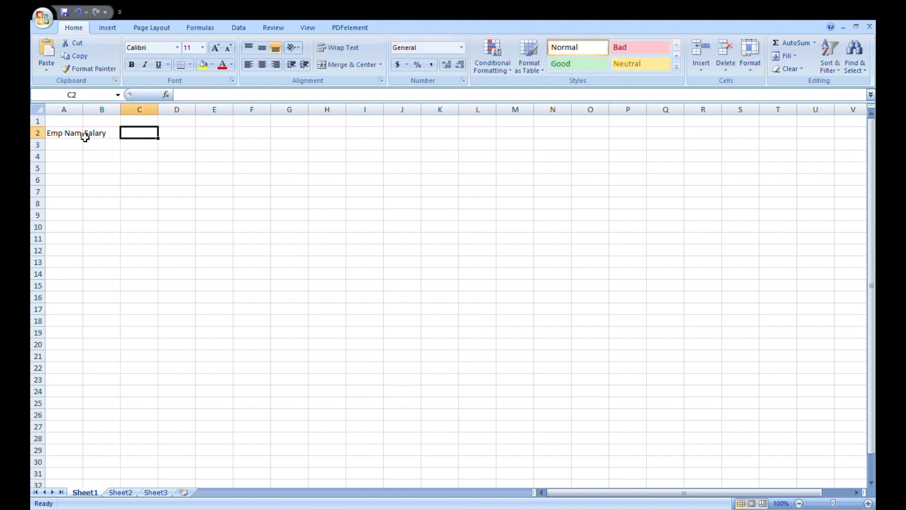
Leave column C empty and enter the headers TA, DA and HRA in D2, E2 and F2.
{"action": "key", "text": "Tab"}
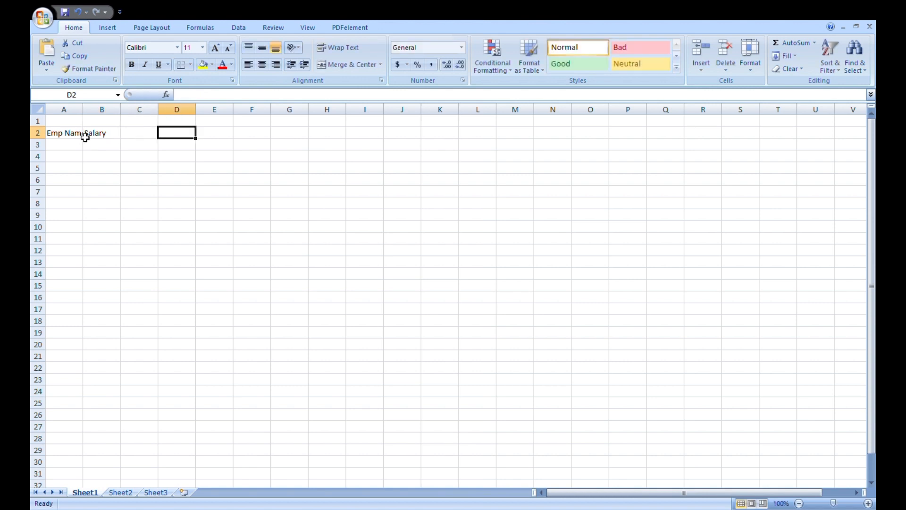
{"action": "type", "text": "t"}
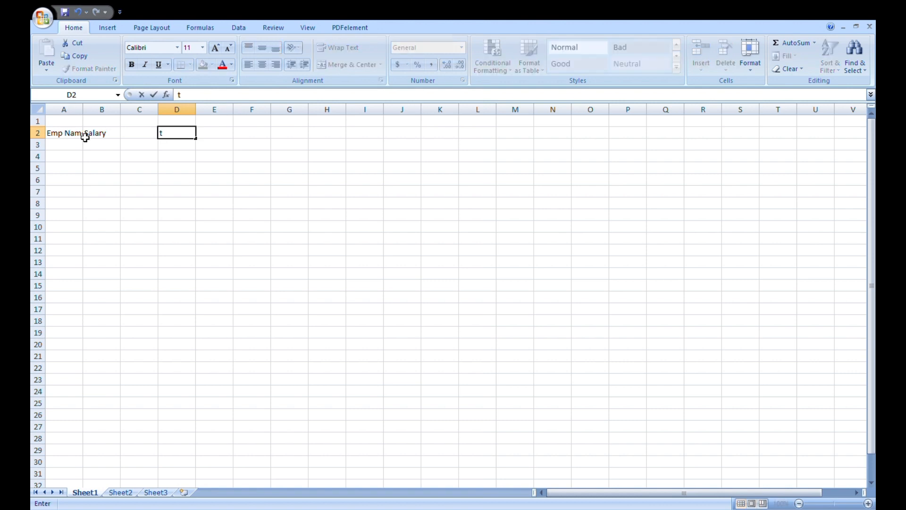
{"action": "key", "text": "BackSpace"}
{"action": "type", "text": "TA"}
{"action": "key", "text": "Tab"}
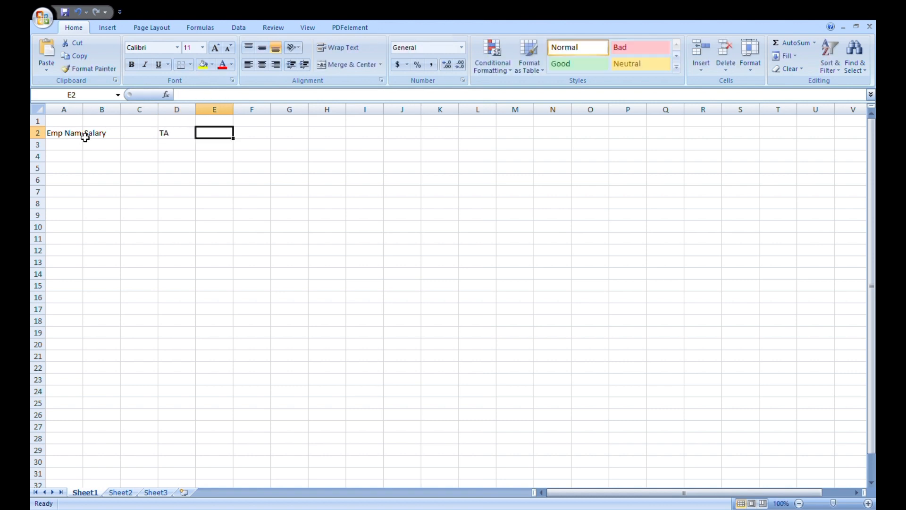
{"action": "type", "text": "DA"}
{"action": "key", "text": "Tab"}
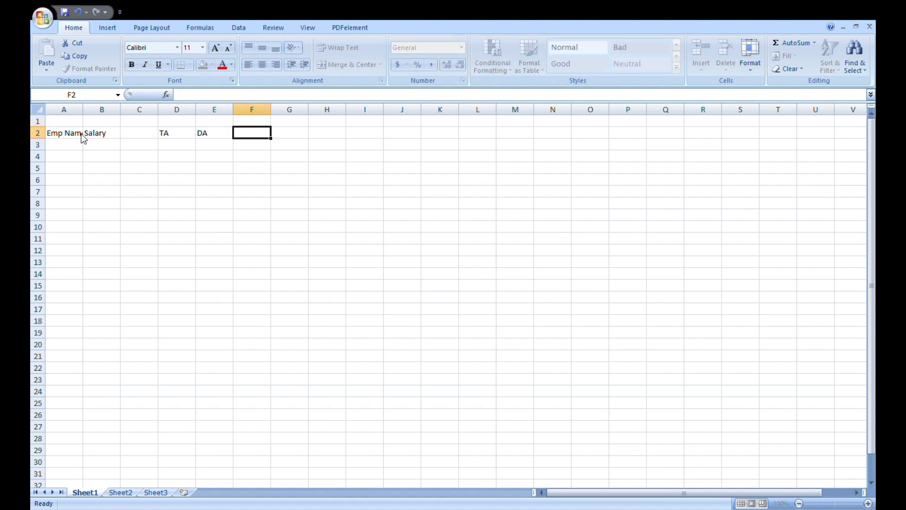
{"action": "type", "text": "HRA"}
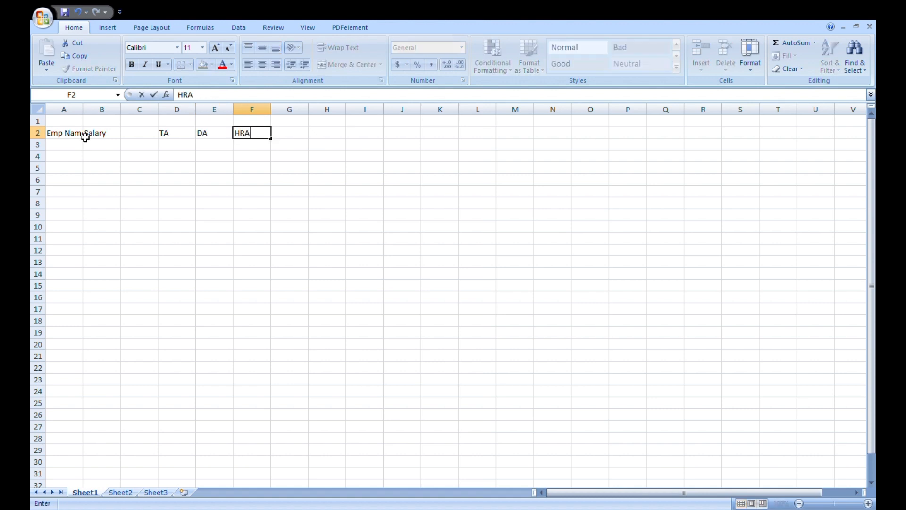
Enter the rates 10%, 12% and 15% above the TA, DA and HRA headers in D1:F1.
{"action": "left_click", "coordinate": [175, 123]}
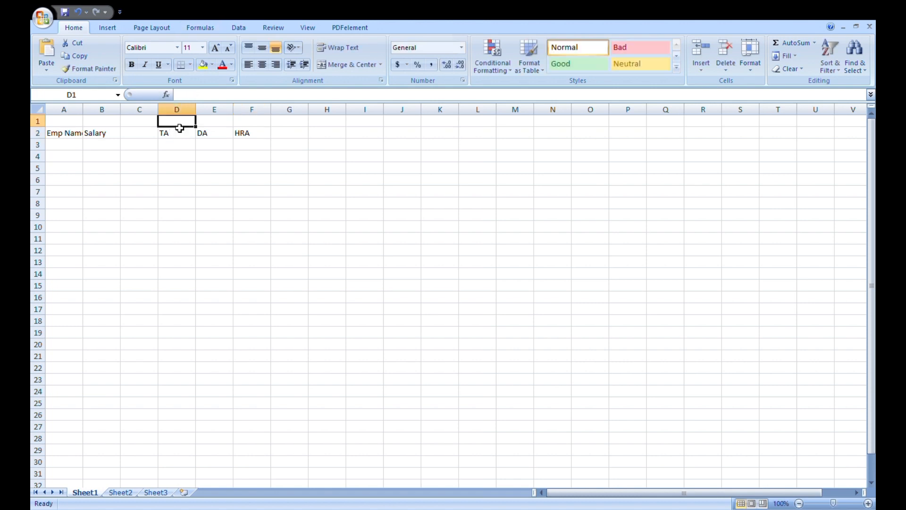
{"action": "type", "text": "10"}
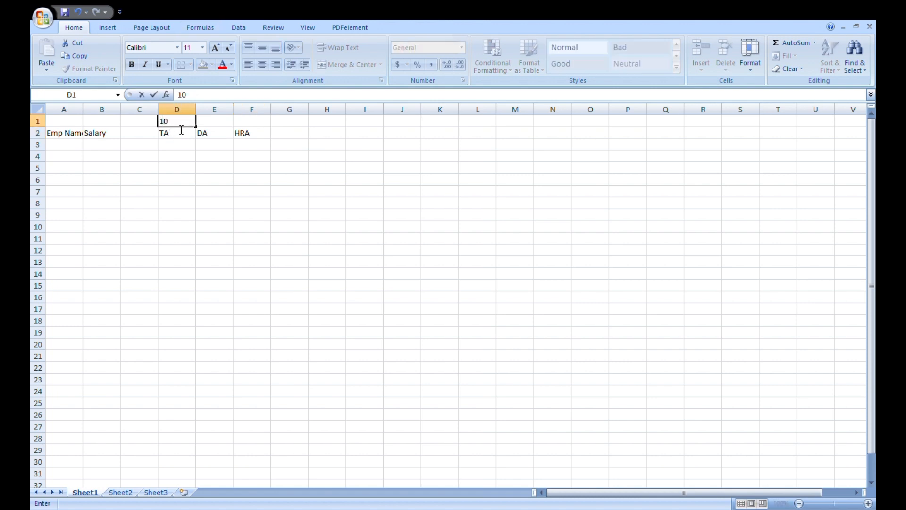
{"action": "type", "text": "%"}
{"action": "key", "text": "Tab"}
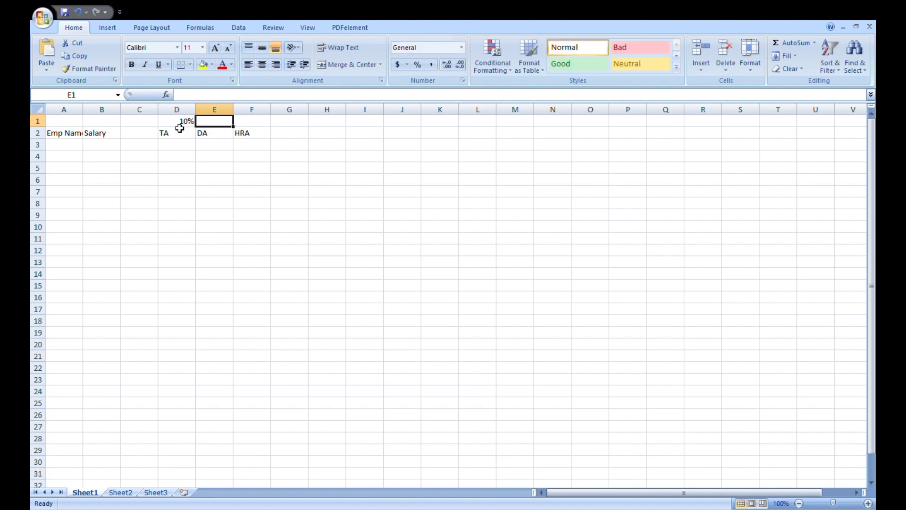
{"action": "type", "text": "12"}
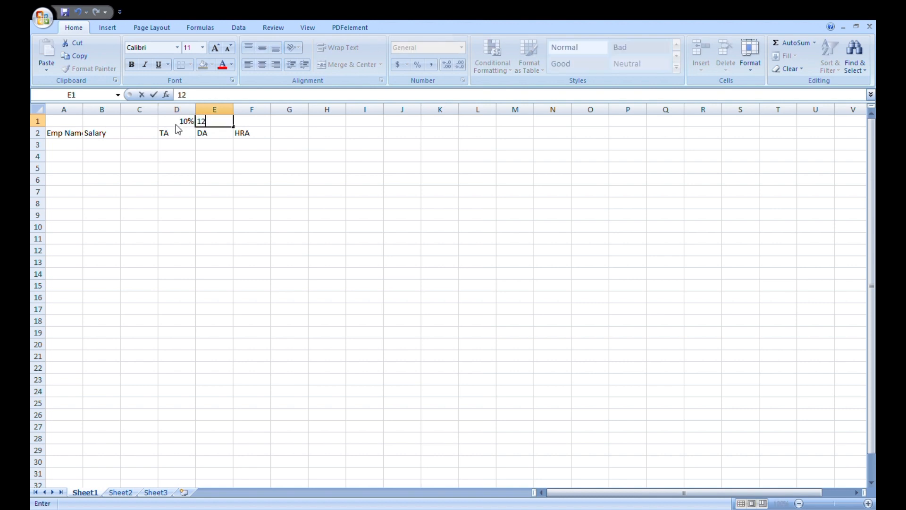
{"action": "type", "text": "%"}
{"action": "key", "text": "Tab"}
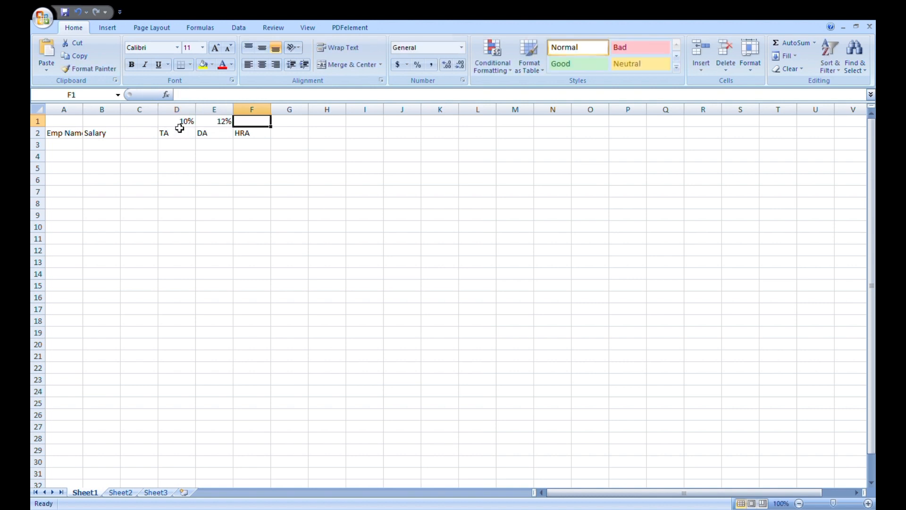
{"action": "type", "text": "15"}
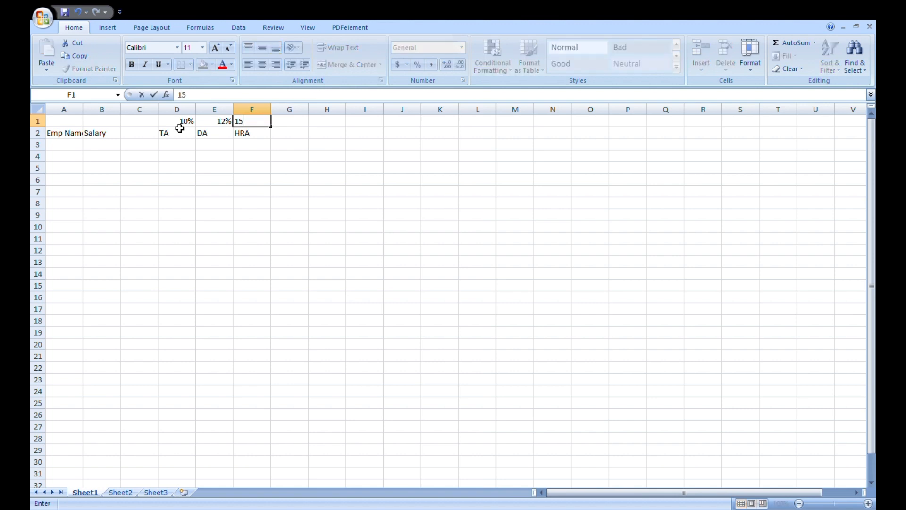
{"action": "type", "text": "%"}
{"action": "left_click", "coordinate": [175, 231]}
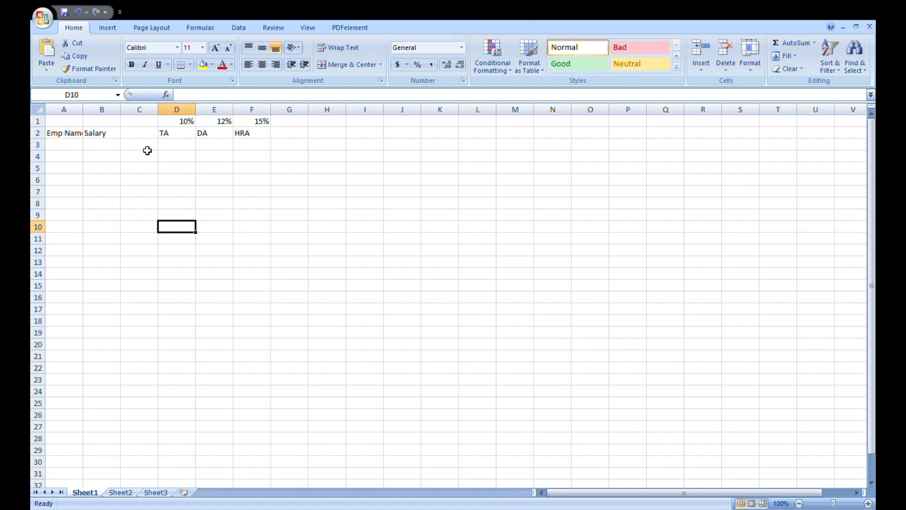
AutoFit column A to the width of the Emp Name header.
{"action": "left_click", "coordinate": [66, 145]}
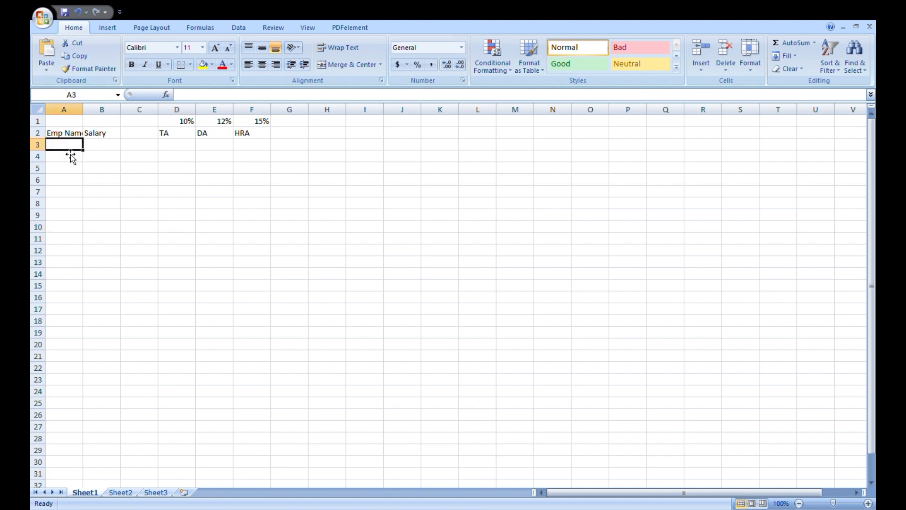
{"action": "double_click", "coordinate": [83, 109]}
{"action": "left_click", "coordinate": [267, 239]}
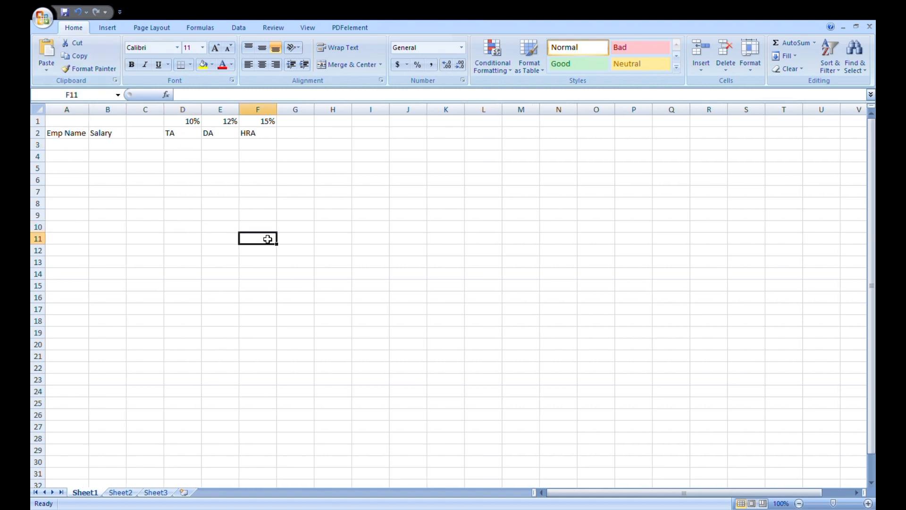
{"action": "left_click", "coordinate": [73, 136]}
{"action": "left_click", "coordinate": [75, 150]}
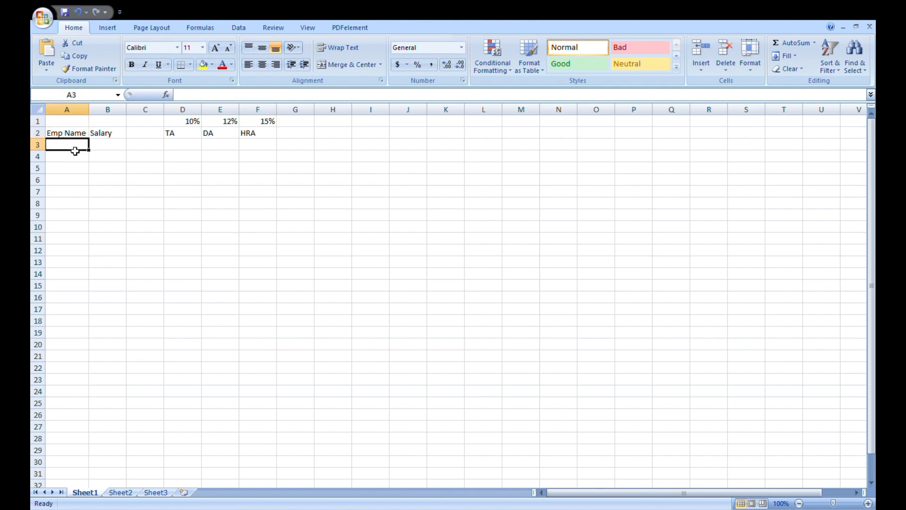
{"action": "type", "text": "rA"}
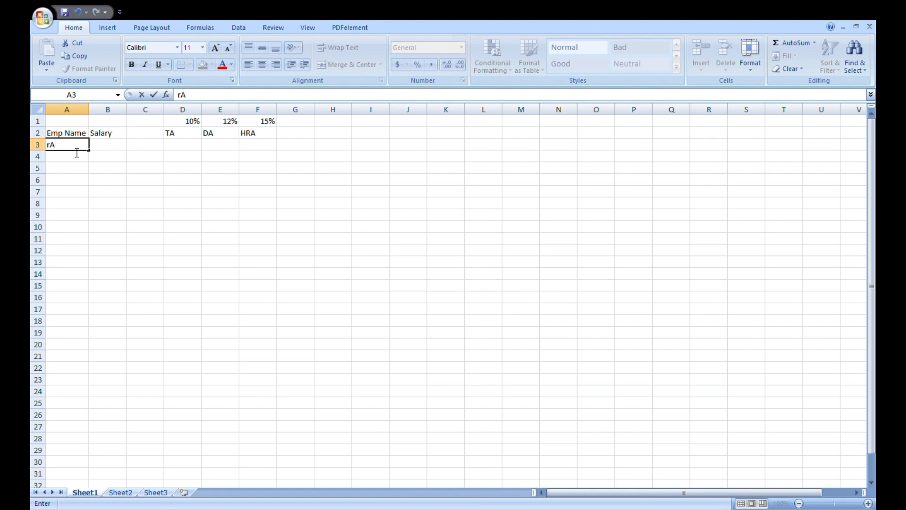
{"action": "key", "text": "BackSpace"}
{"action": "key", "text": "BackSpace"}
{"action": "left_click", "coordinate": [148, 160]}
Move the header and rate block A1:G4 one column over to B1:H4, leaving column A empty.
{"action": "left_click_drag", "start_coordinate": [76, 123], "coordinate": [55, 156]}
{"action": "left_click", "coordinate": [302, 144]}
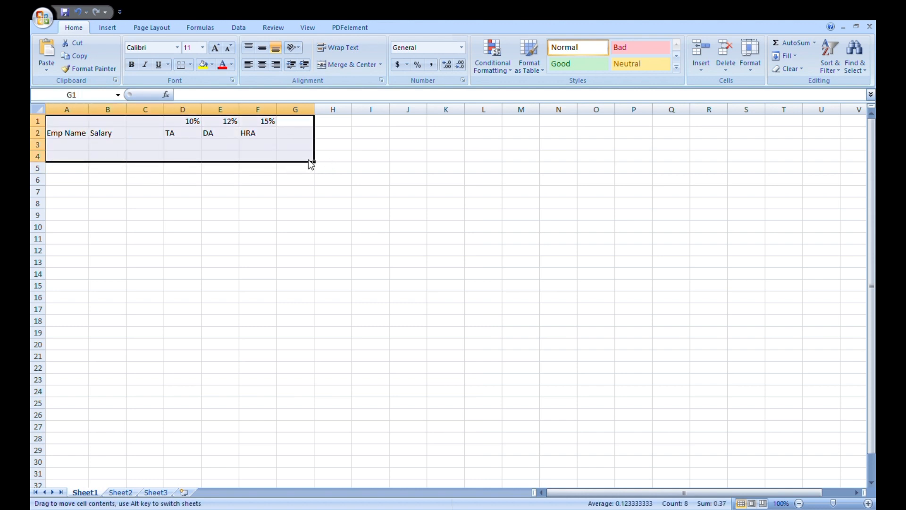
{"action": "left_click_drag", "start_coordinate": [316, 157], "coordinate": [354, 158]}
Enter the header SL NO in A2.
{"action": "left_click", "coordinate": [75, 135]}
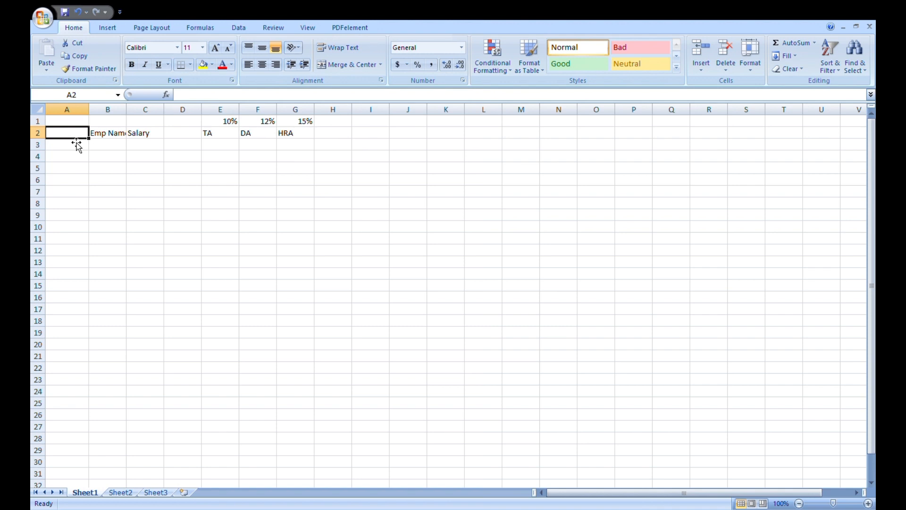
{"action": "type", "text": "S"}
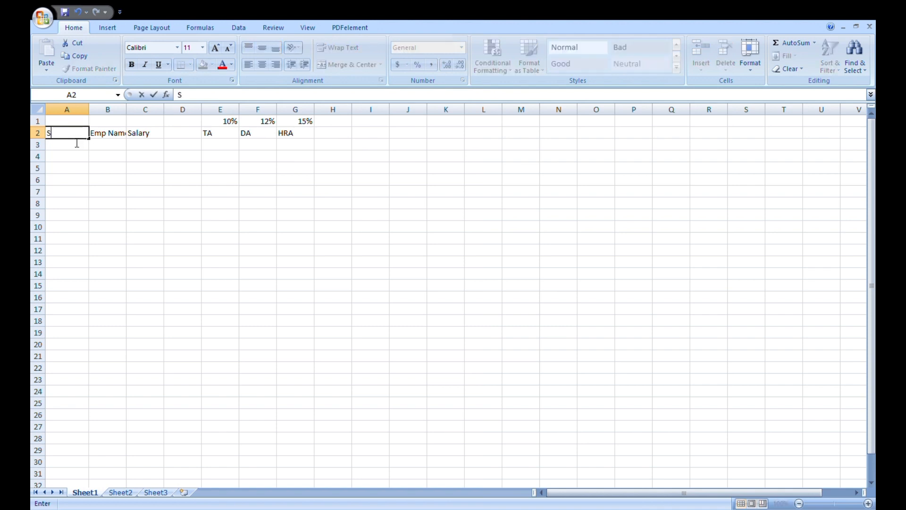
{"action": "type", "text": "L NO"}
{"action": "key", "text": "Return"}
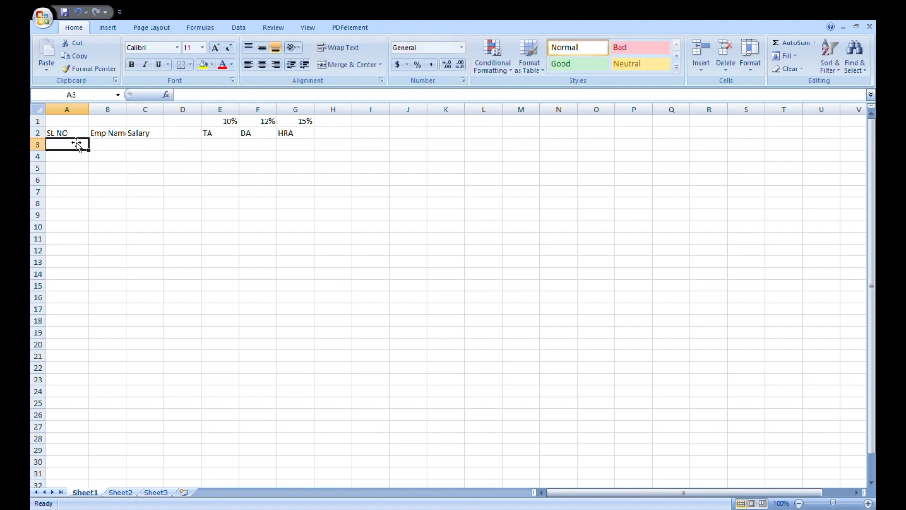
Enter the first two employees' names in A3 and A4.
{"action": "type", "text": "RAmes"}
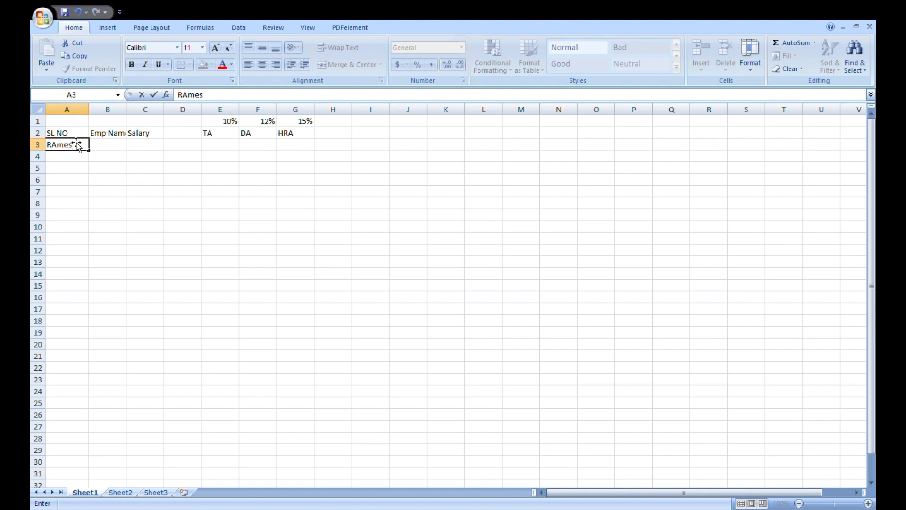
{"action": "key", "text": "BackSpace"}
{"action": "key", "text": "BackSpace"}
{"action": "key", "text": "BackSpace"}
{"action": "key", "text": "BackSpace"}
{"action": "type", "text": "am"}
{"action": "key", "text": "Return"}
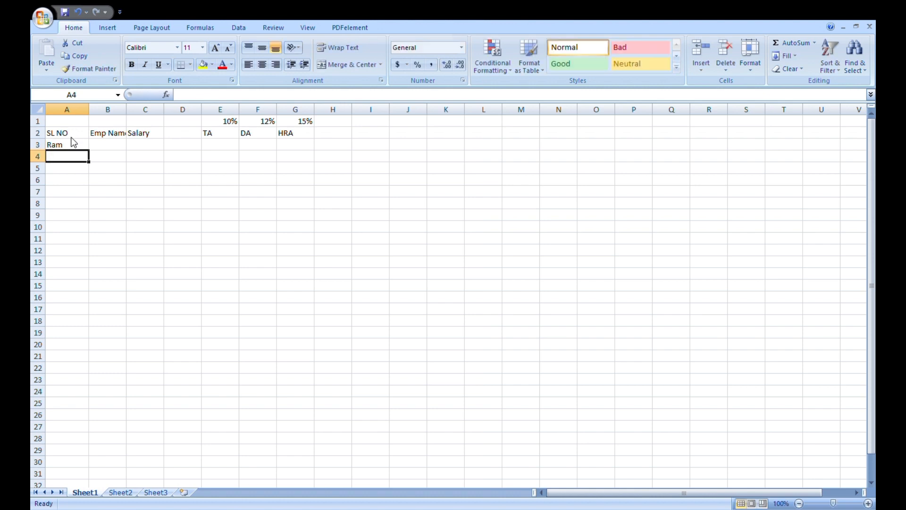
{"action": "type", "text": "Ramesh"}
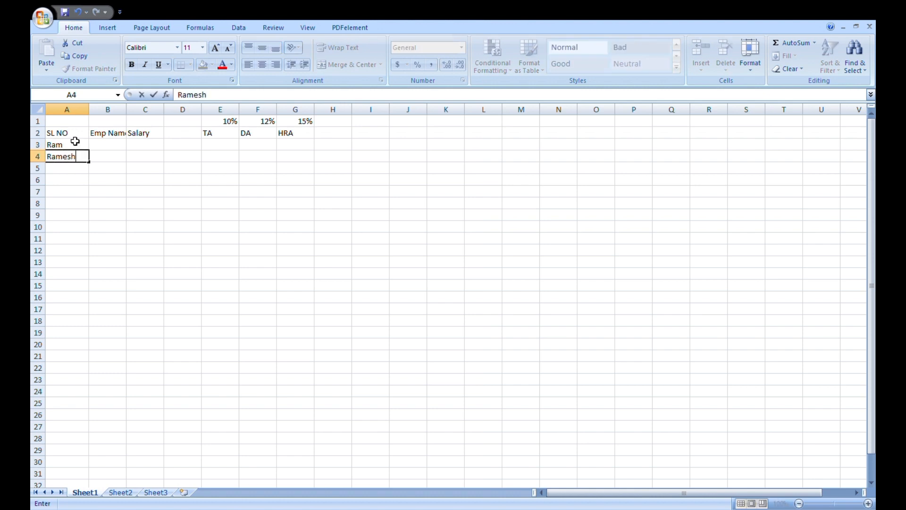
{"action": "key", "text": "Tab"}
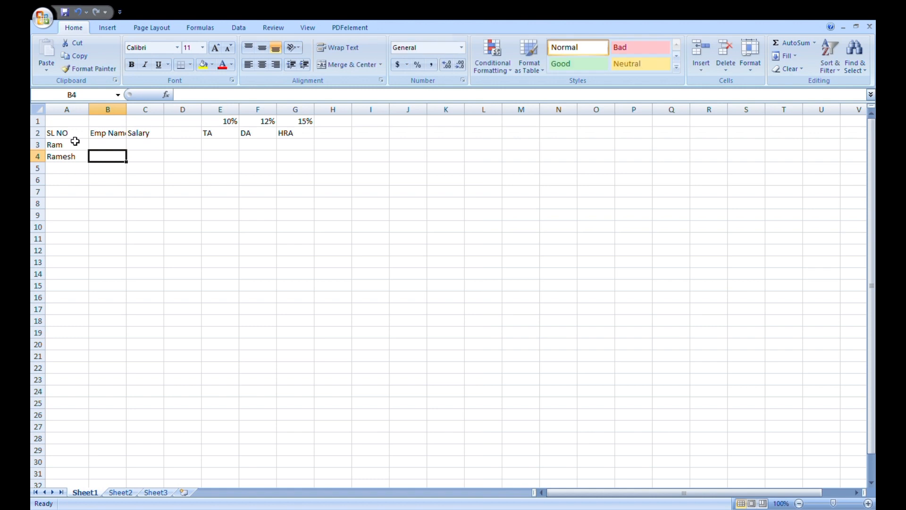
{"action": "key", "text": "Return"}
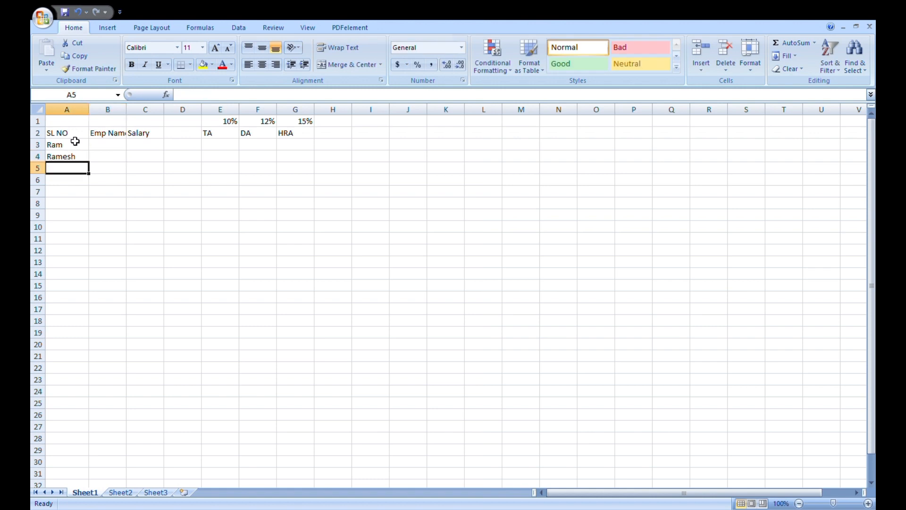
Enter three more employee names in A5:A7.
{"action": "type", "text": "RAjib"}
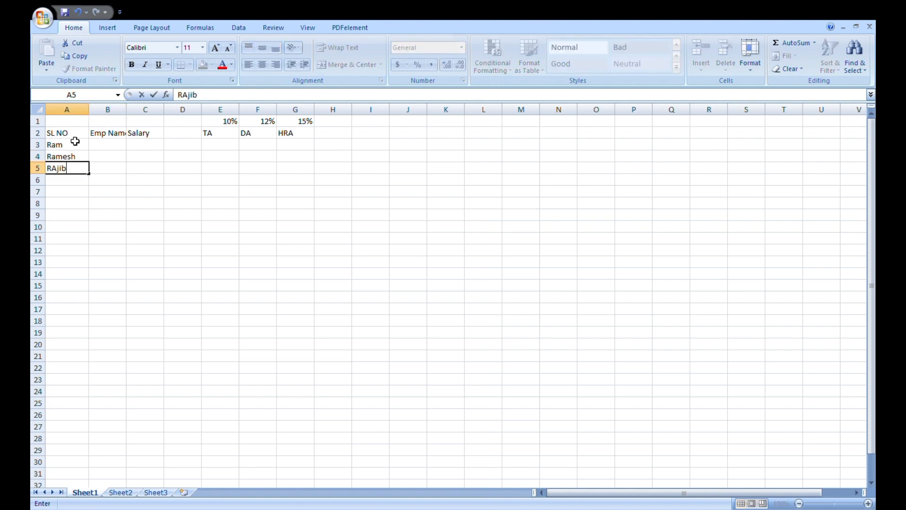
{"action": "key", "text": "Return"}
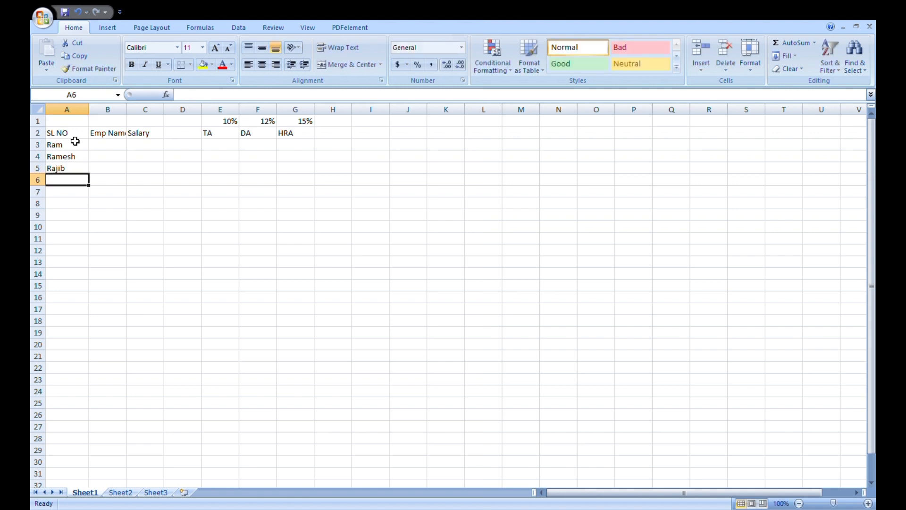
{"action": "type", "text": "San"}
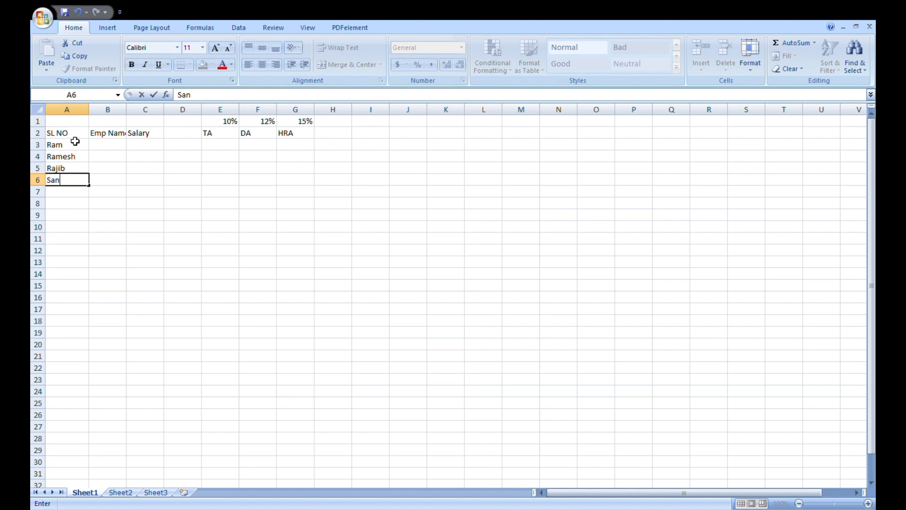
{"action": "type", "text": "tosh"}
{"action": "key", "text": "Return"}
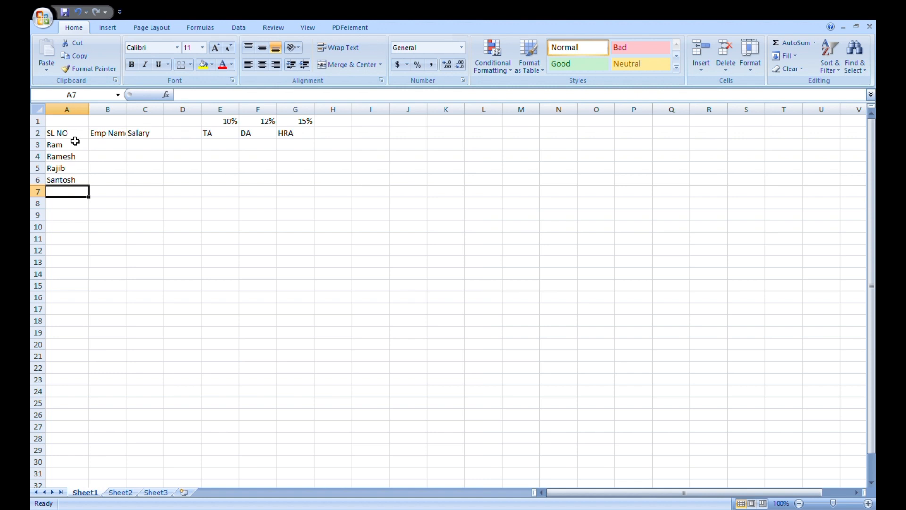
{"action": "type", "text": "RA"}
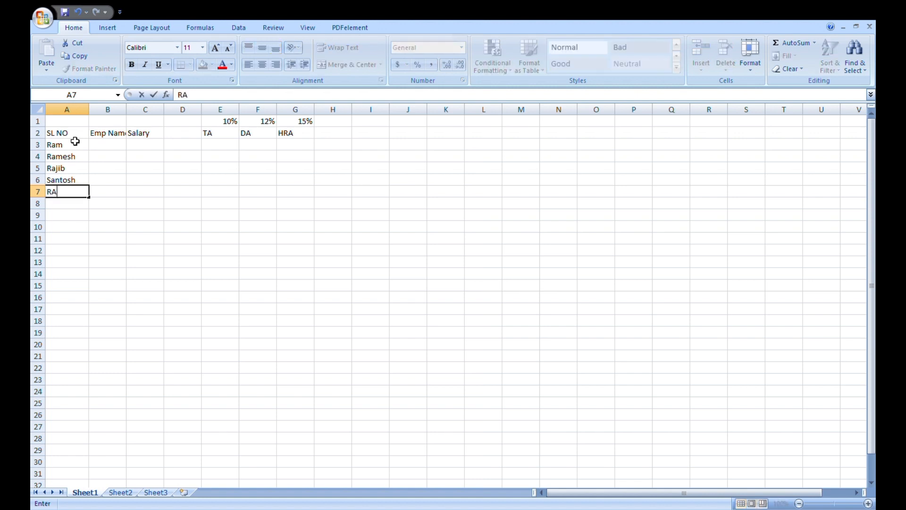
{"action": "type", "text": "jesh"}
{"action": "key", "text": "Return"}
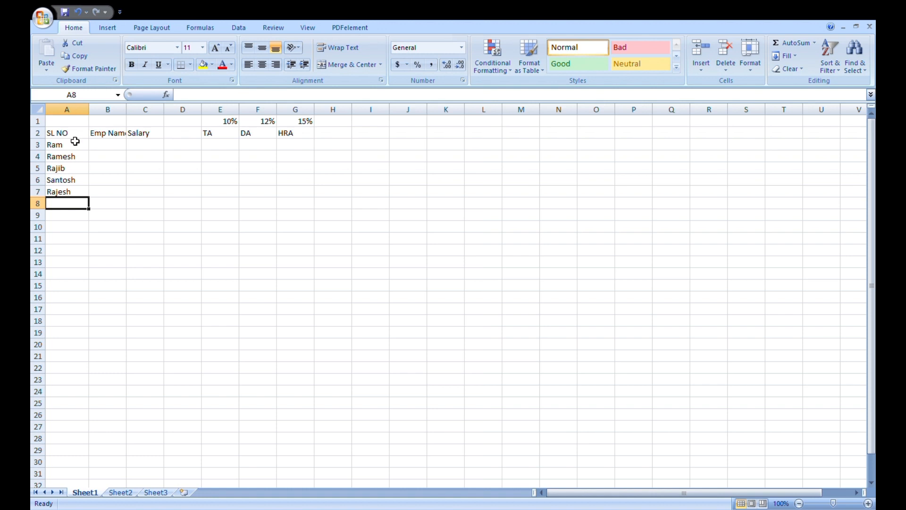
Continue the list with another three employee names in A8:A10.
{"action": "type", "text": "Abha"}
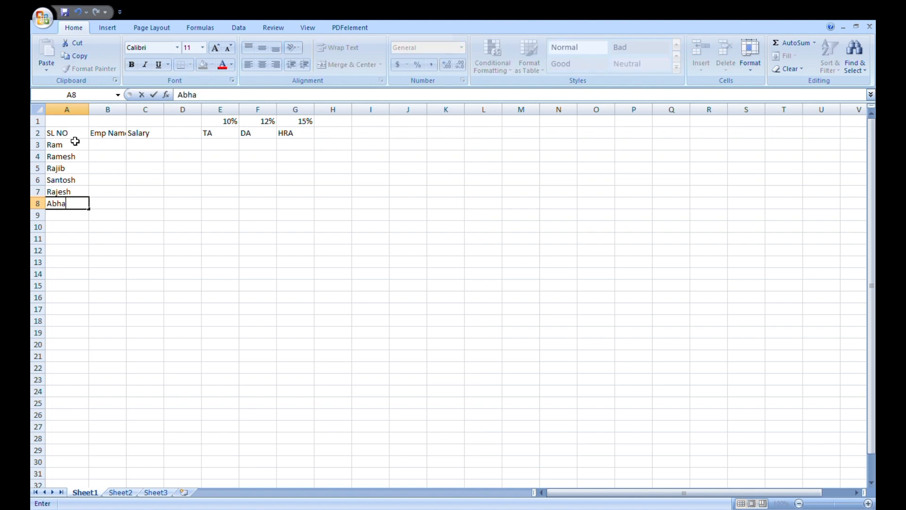
{"action": "type", "text": "y"}
{"action": "key", "text": "Return"}
{"action": "type", "text": "A"}
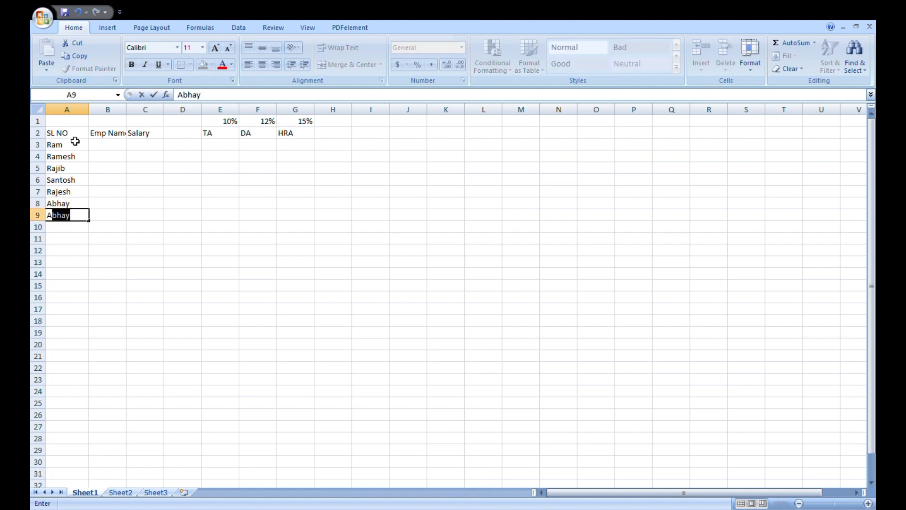
{"action": "type", "text": "rnab"}
{"action": "key", "text": "Return"}
{"action": "type", "text": "A"}
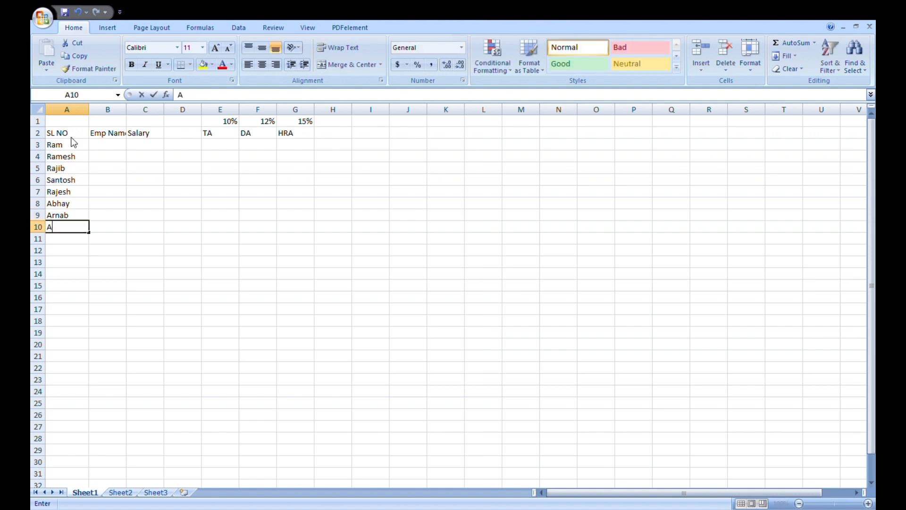
{"action": "type", "text": "nkit"}
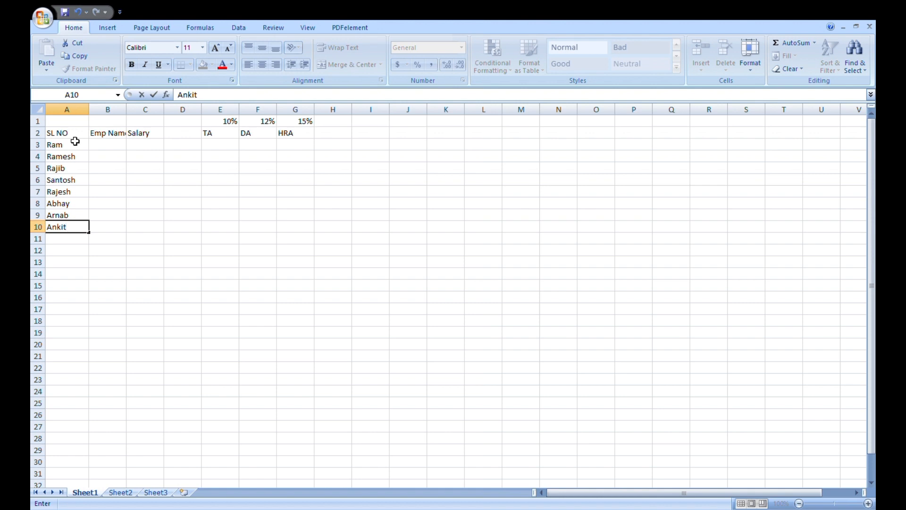
{"action": "key", "text": "Return"}
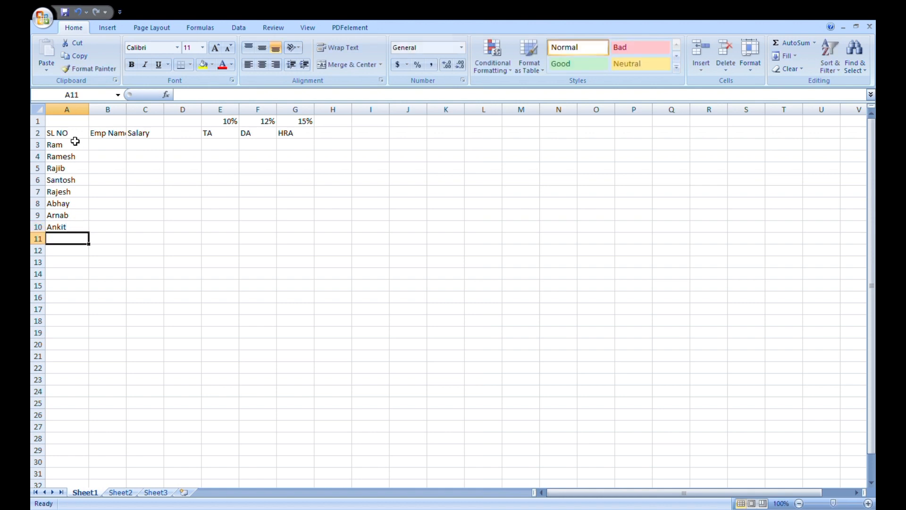
Enter the last two employee names in A11 and A12, and move the name list from A3:A12 to B3:B12.
{"action": "type", "text": "Sanjay"}
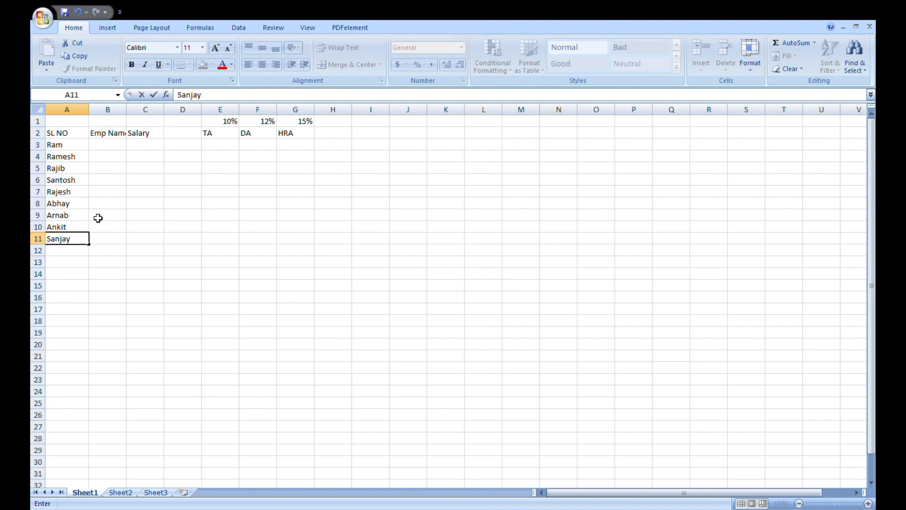
{"action": "key", "text": "Return"}
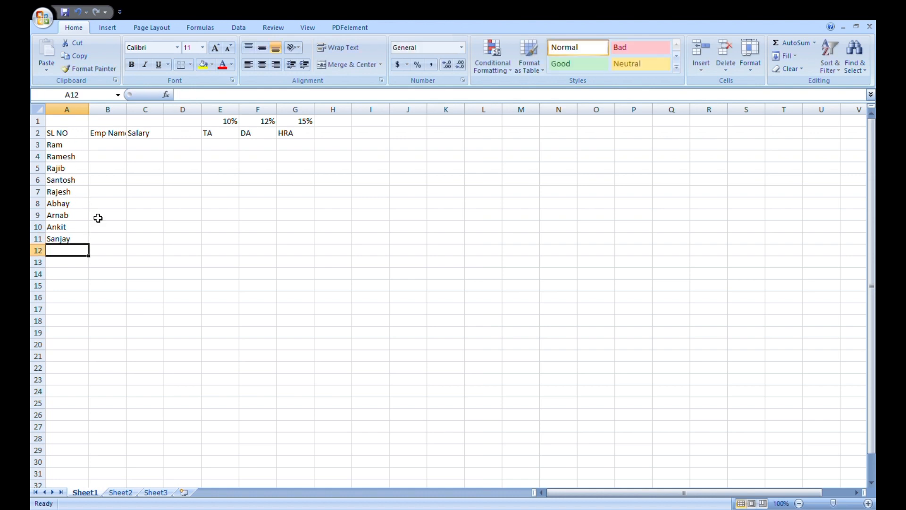
{"action": "type", "text": "S"}
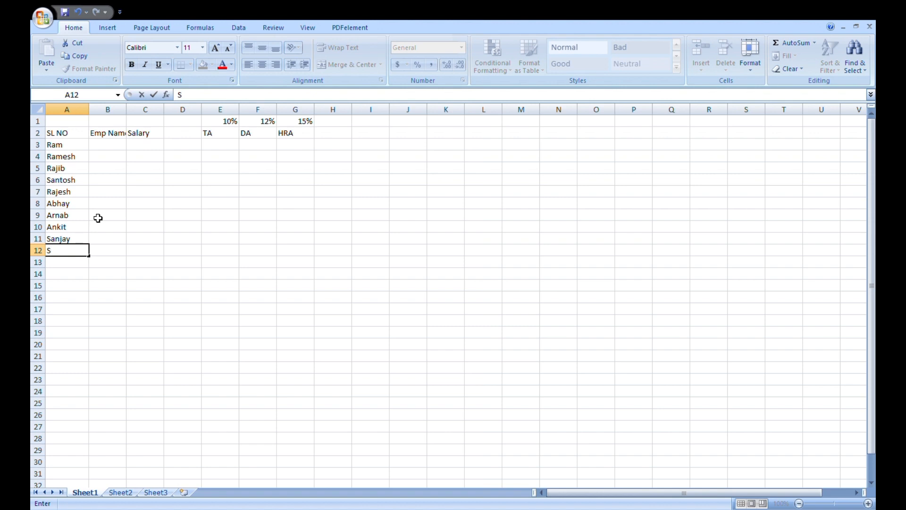
{"action": "type", "text": "am"}
{"action": "key", "text": "Tab"}
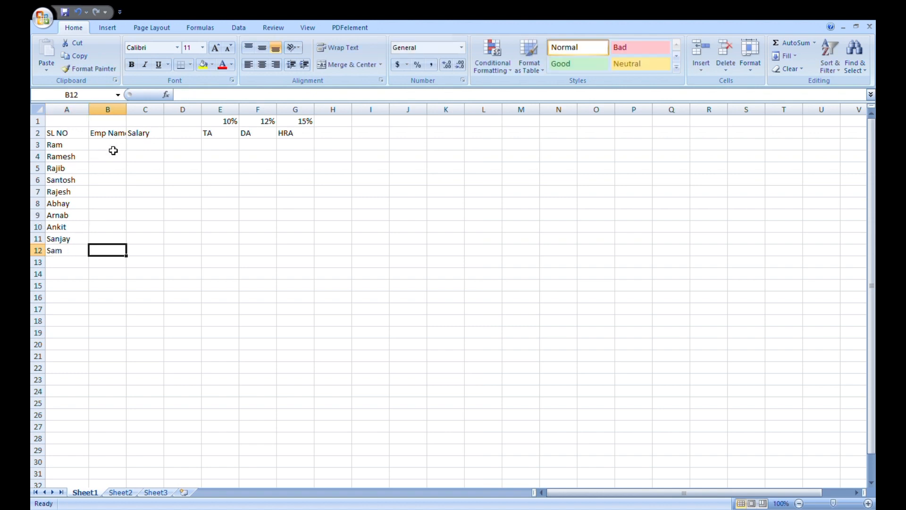
{"action": "left_click_drag", "start_coordinate": [66, 147], "coordinate": [75, 256]}
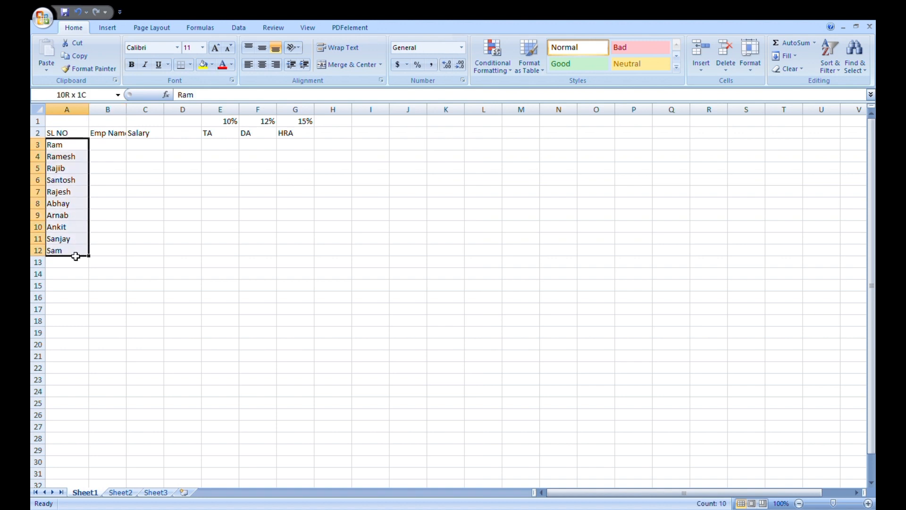
{"action": "left_click_drag", "start_coordinate": [91, 203], "coordinate": [101, 195]}
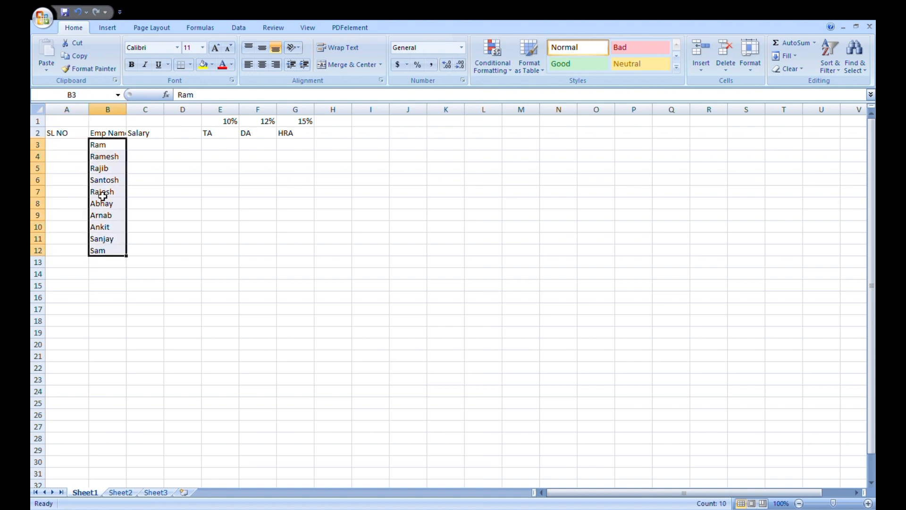
Enter serial numbers 1 and 2 in A3 and A4, and fill the series down to 10 in A12.
{"action": "left_click", "coordinate": [63, 150]}
{"action": "type", "text": "1"}
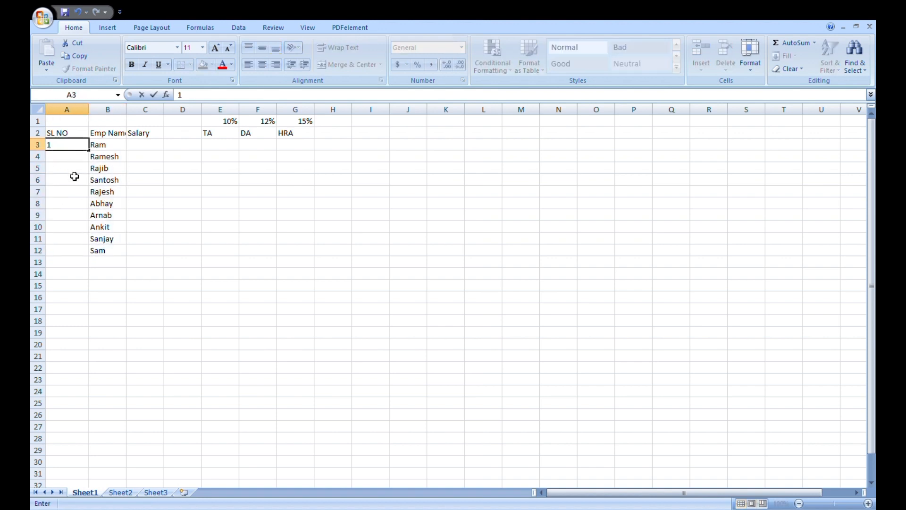
{"action": "left_click", "coordinate": [66, 160]}
{"action": "type", "text": "2"}
{"action": "left_click", "coordinate": [239, 227]}
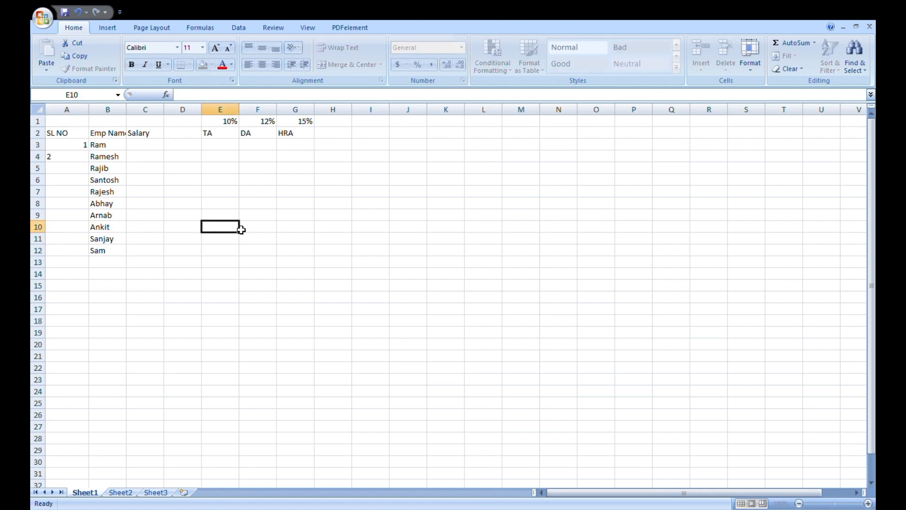
{"action": "left_click_drag", "start_coordinate": [80, 147], "coordinate": [91, 259]}
{"action": "left_click", "coordinate": [259, 241]}
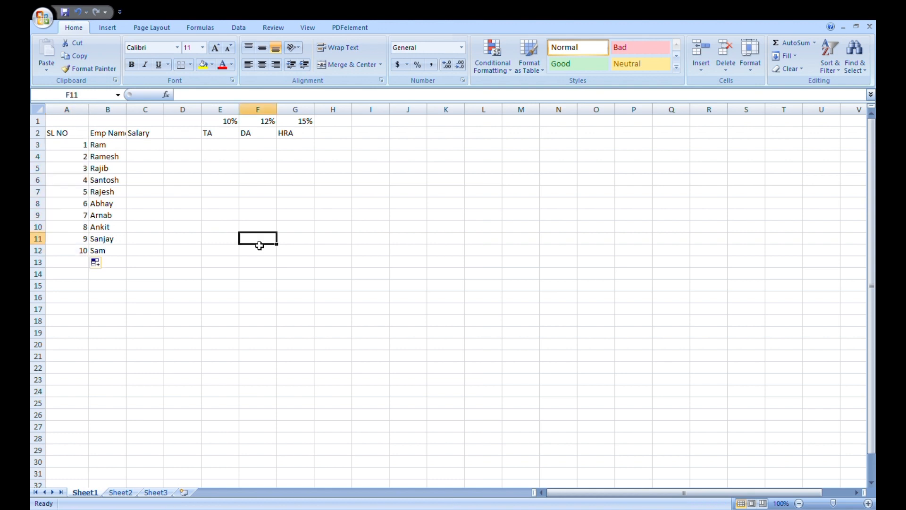
Enter the salaries 65320 in C3 and 25610 in C4 for the first two employees.
{"action": "left_click", "coordinate": [156, 149]}
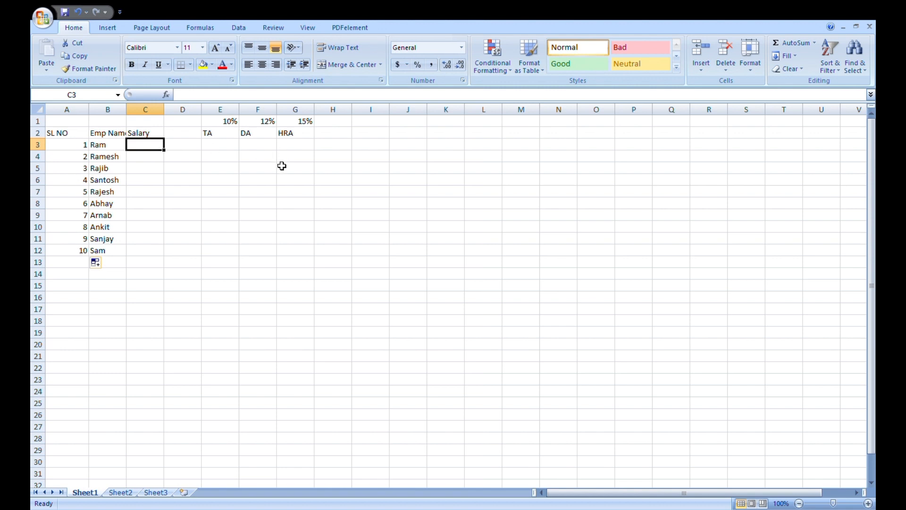
{"action": "type", "text": "65320+"}
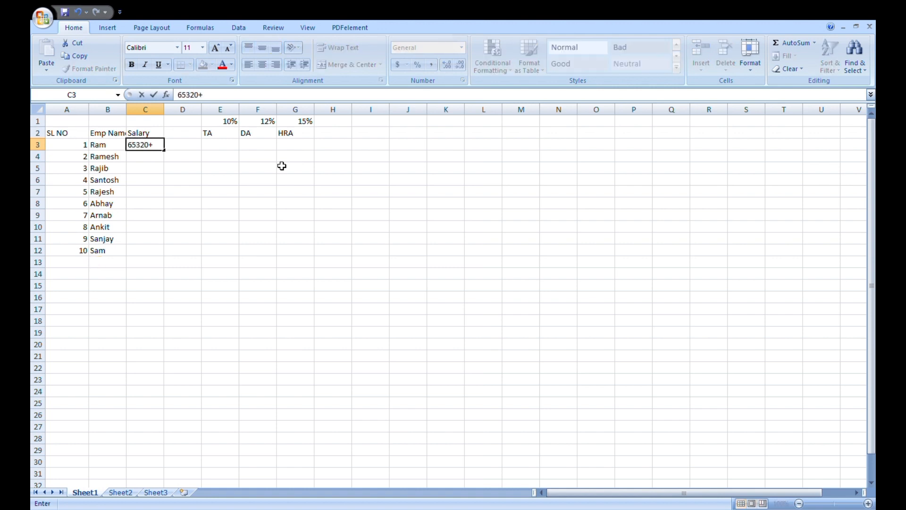
{"action": "key", "text": "BackSpace"}
{"action": "key", "text": "Return"}
{"action": "type", "text": "2"}
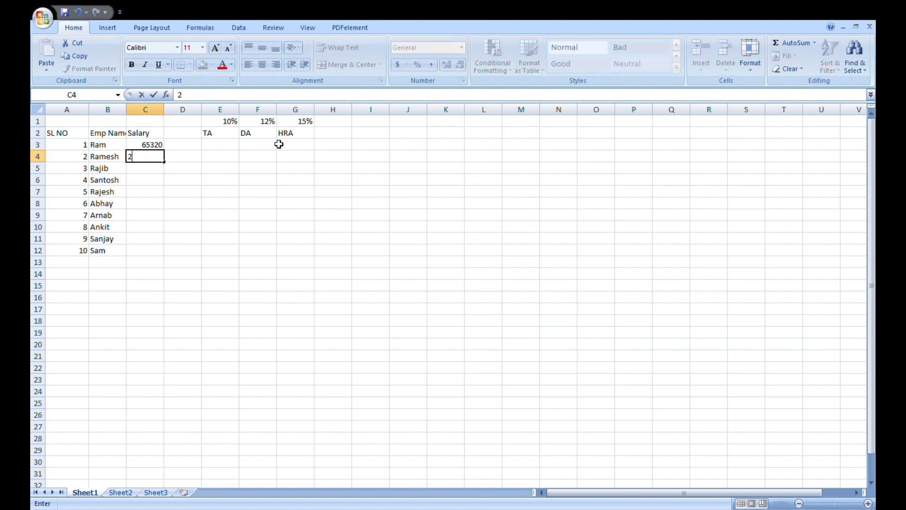
{"action": "type", "text": "5610"}
{"action": "key", "text": "Return"}
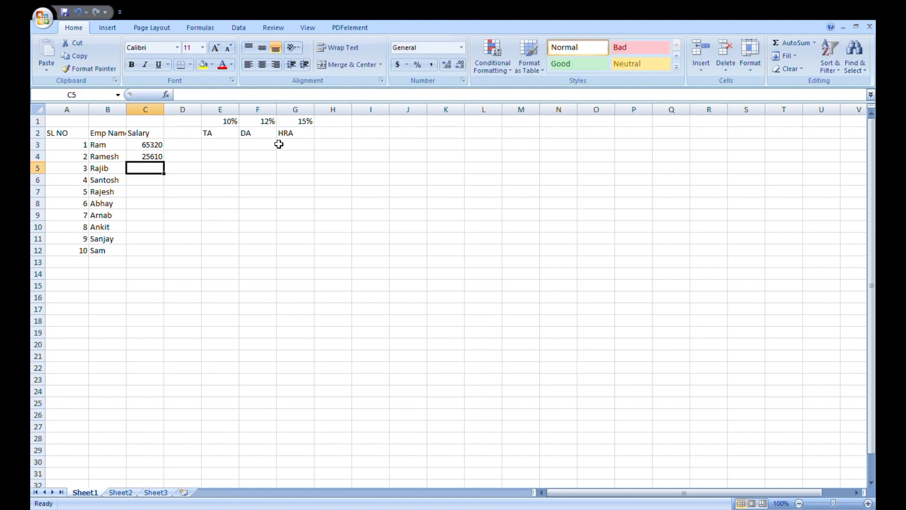
Enter the salaries 86512 in C5 and 64190 in C6 for the third and fourth employees.
{"action": "type", "text": "8650"}
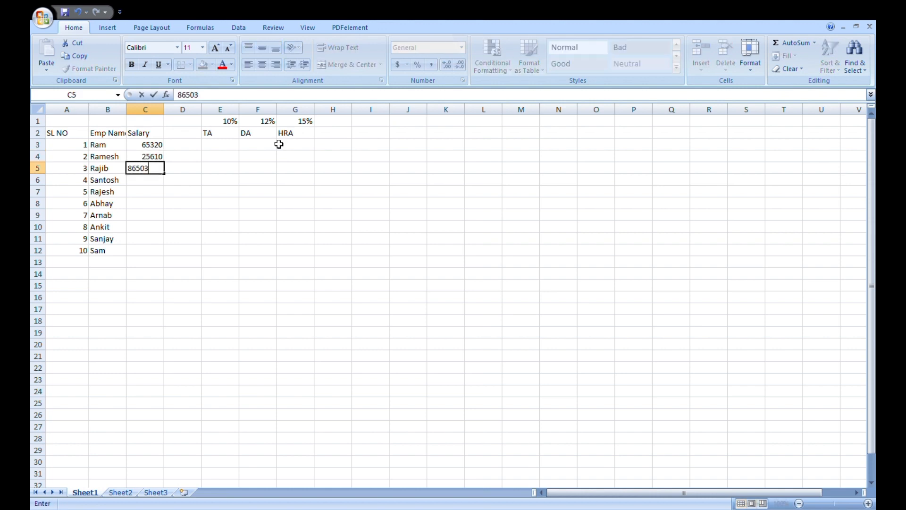
{"action": "type", "text": "3"}
{"action": "key", "text": "BackSpace"}
{"action": "key", "text": "BackSpace"}
{"action": "type", "text": "12"}
{"action": "key", "text": "Return"}
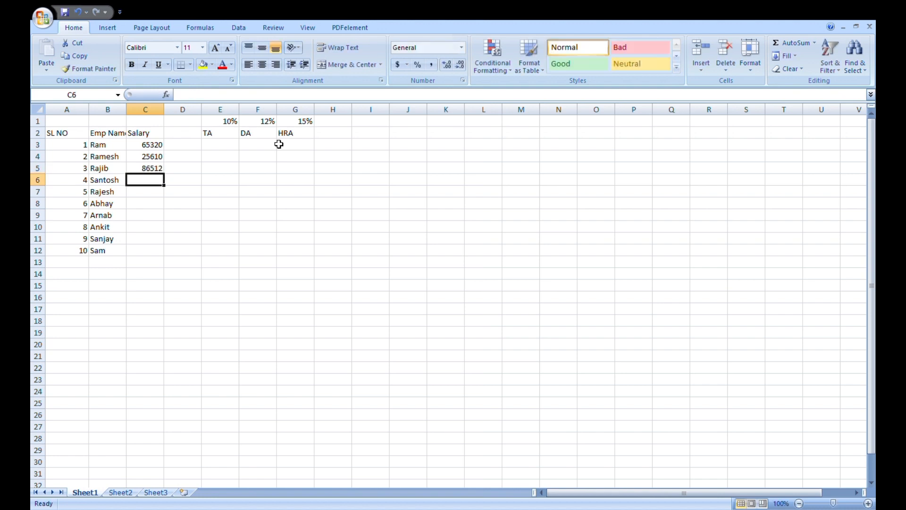
{"action": "type", "text": "6"}
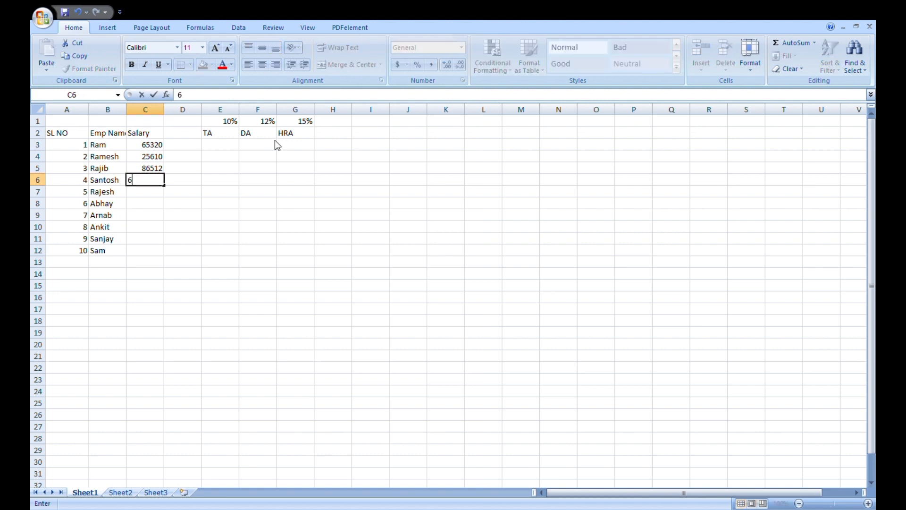
{"action": "type", "text": "4190"}
{"action": "key", "text": "Return"}
Enter the salaries 79352 in C7 and 97820 in C8 for the fifth and sixth employees.
{"action": "type", "text": "79"}
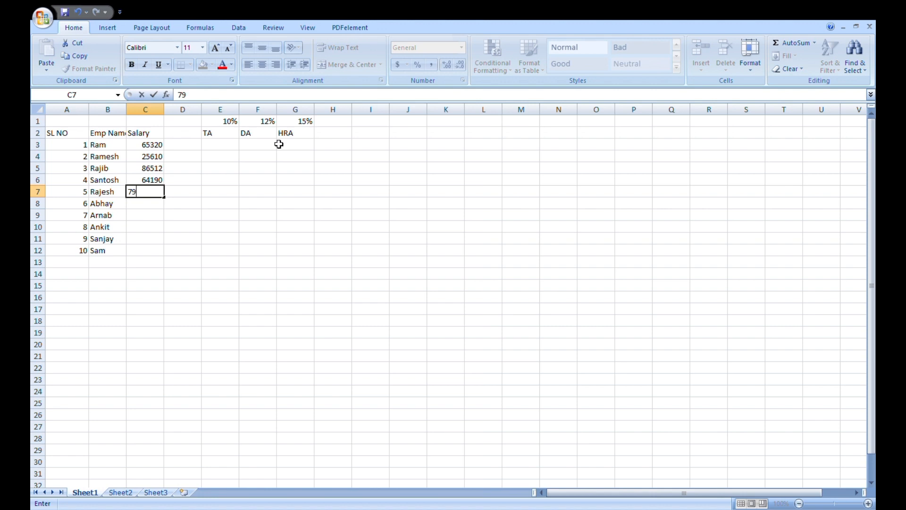
{"action": "type", "text": "352"}
{"action": "key", "text": "Return"}
{"action": "type", "text": "97"}
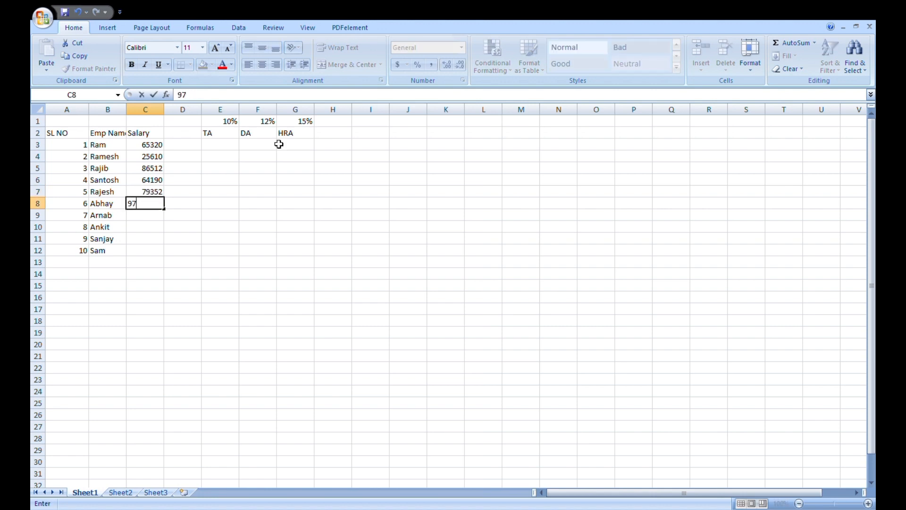
{"action": "type", "text": "820"}
{"action": "key", "text": "Return"}
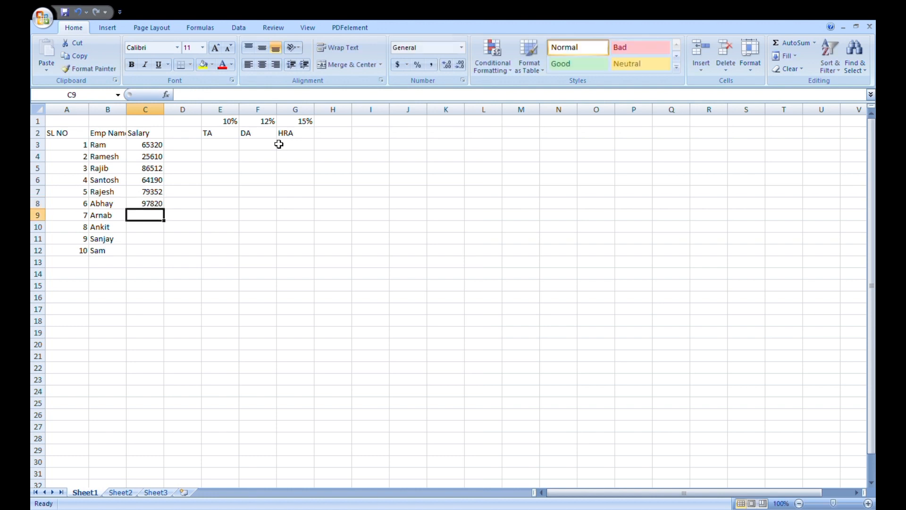
Enter the salaries 19240 in C9 and 24652 in C10 for the seventh and eighth employees.
{"action": "type", "text": "19240"}
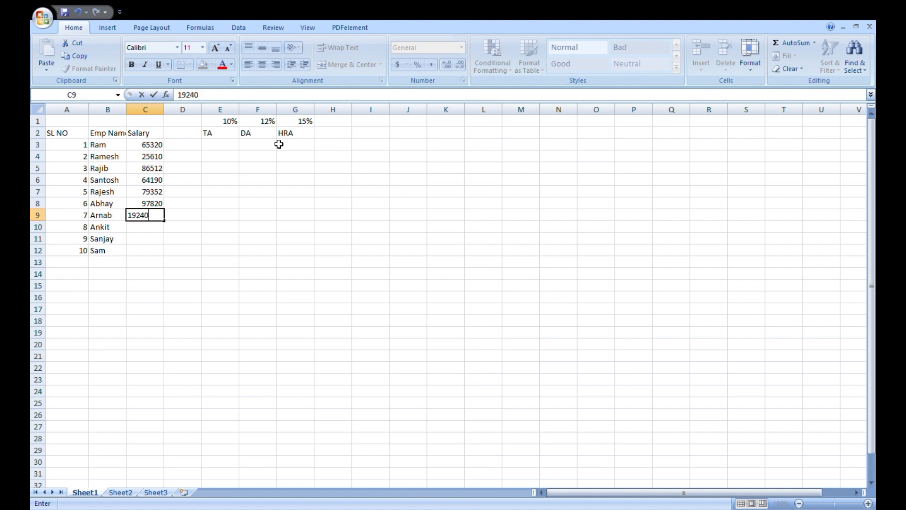
{"action": "key", "text": "Return"}
{"action": "type", "text": "2"}
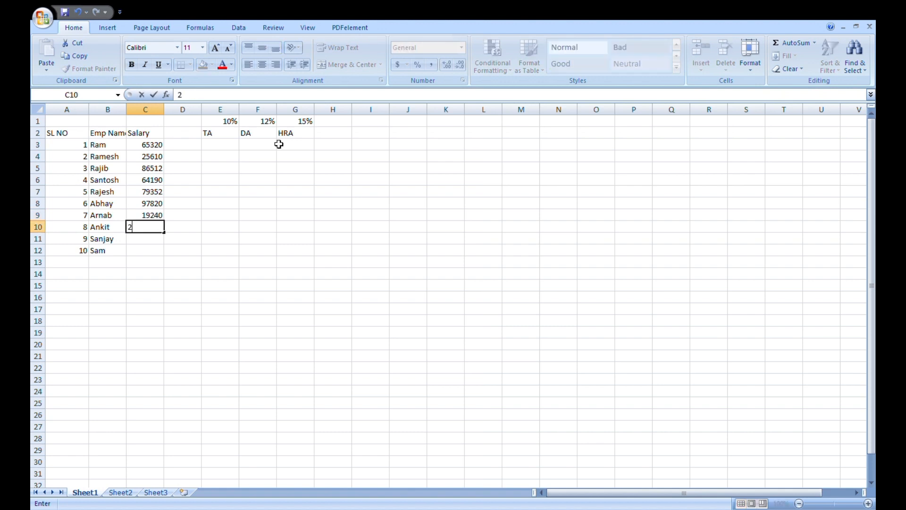
{"action": "type", "text": "4651."}
{"action": "key", "text": "BackSpace"}
{"action": "key", "text": "BackSpace"}
{"action": "type", "text": "2"}
{"action": "key", "text": "Return"}
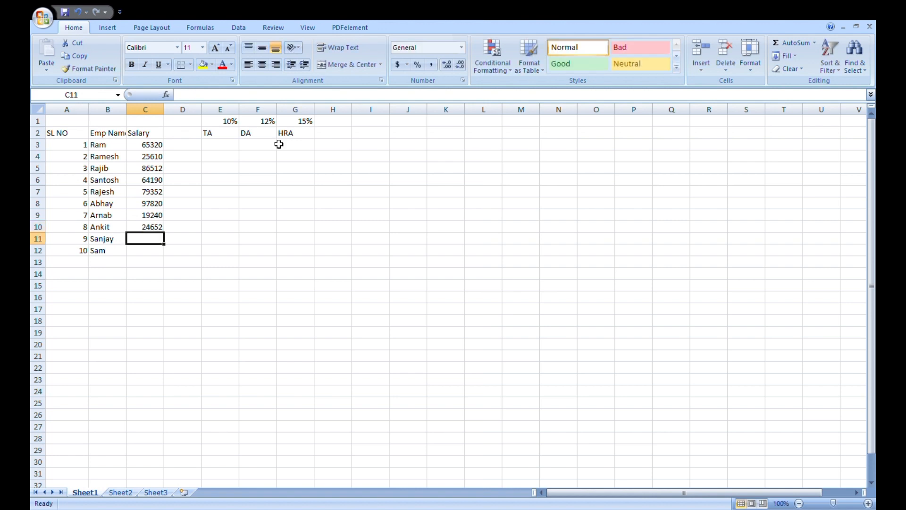
Enter the salaries 41230 in C11 and 25105 in C12 for the last two employees.
{"action": "type", "text": "41230"}
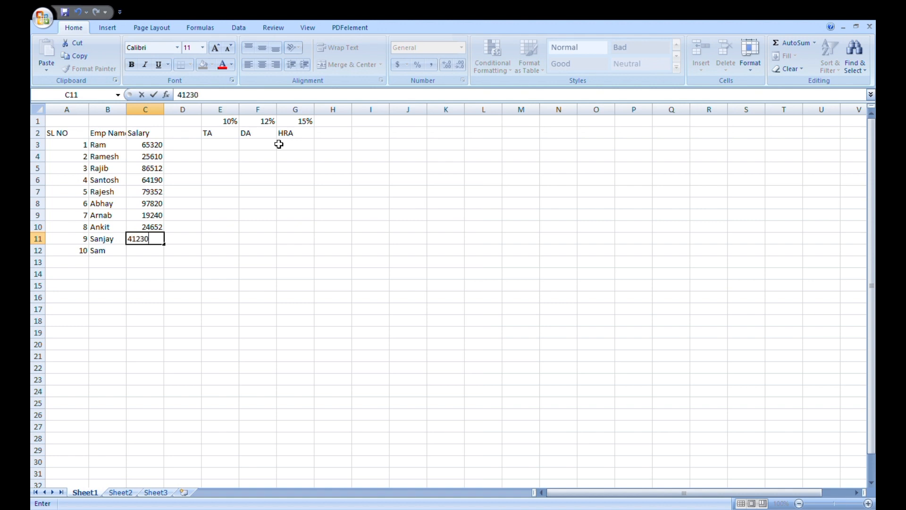
{"action": "key", "text": "Return"}
{"action": "type", "text": "25103"}
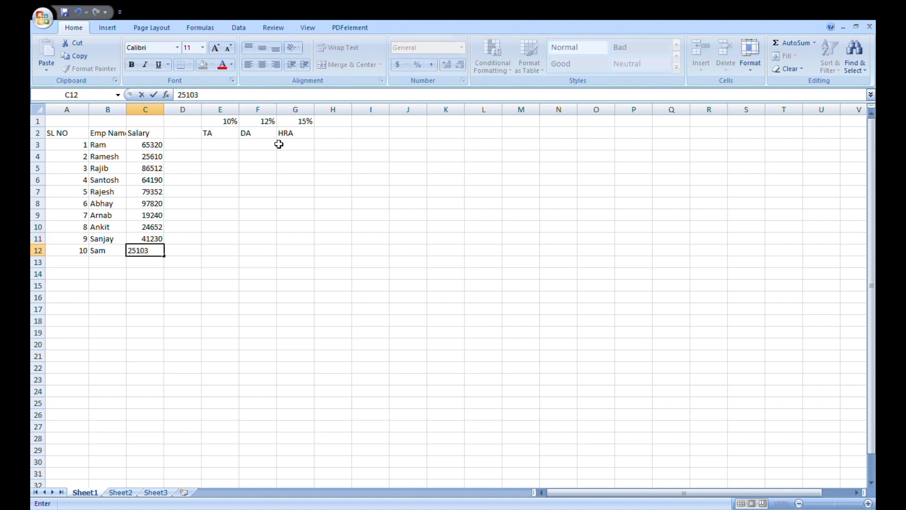
{"action": "key", "text": "BackSpace"}
{"action": "type", "text": "5"}
{"action": "left_click", "coordinate": [220, 227]}
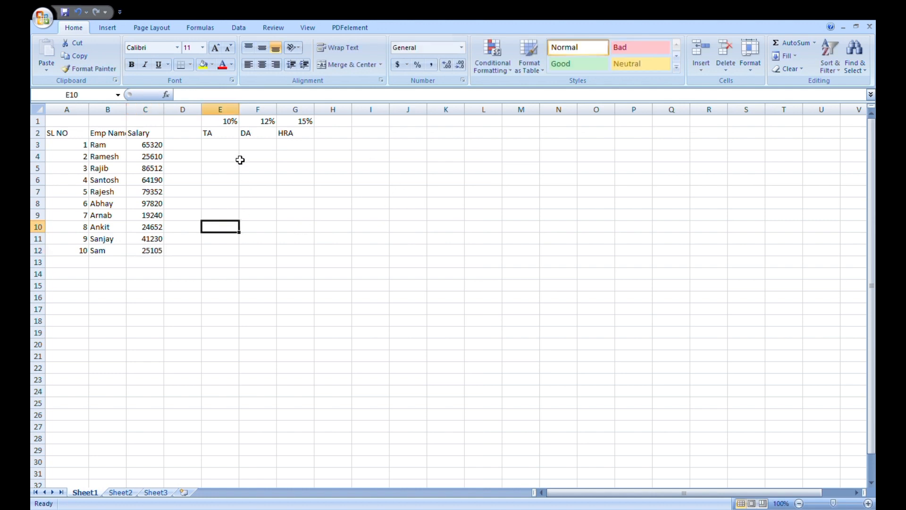
Enter the mixed-reference formula =$C3*E$1 in E3 to calculate the first employee's TA.
{"action": "left_click", "coordinate": [215, 149]}
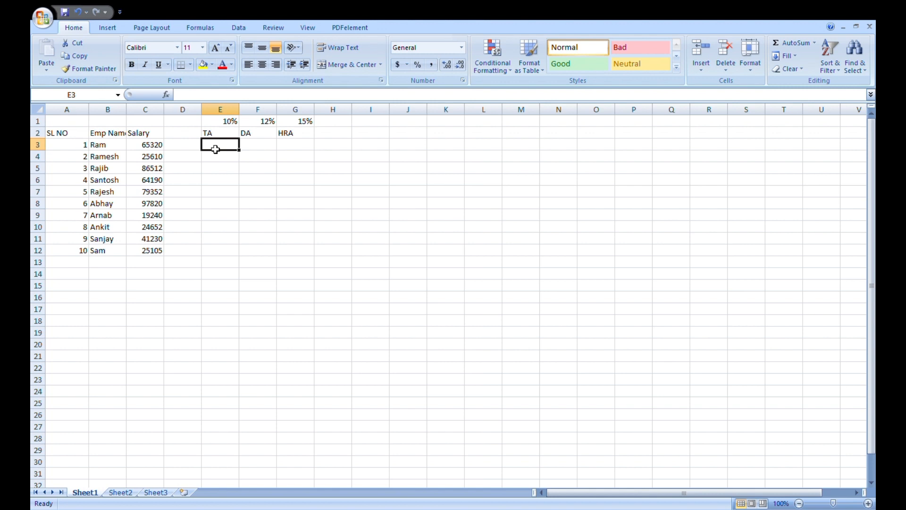
{"action": "type", "text": "="}
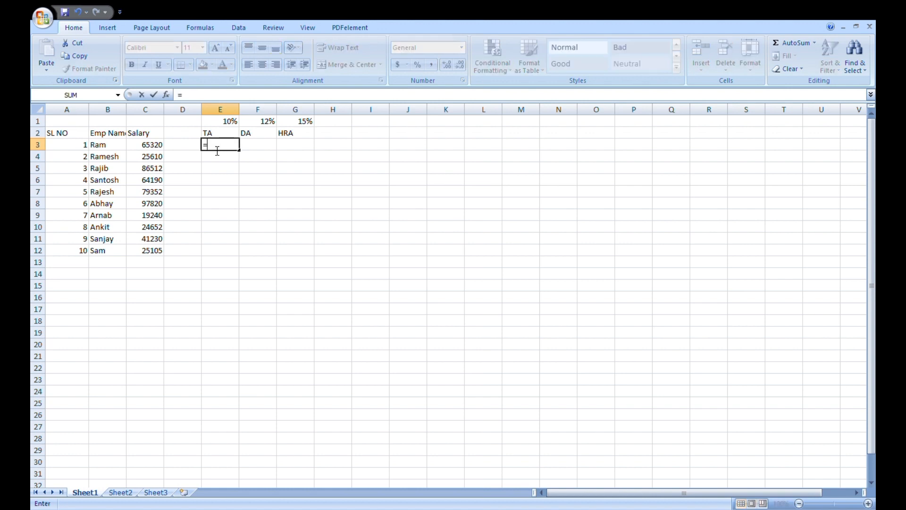
{"action": "left_click", "coordinate": [159, 145]}
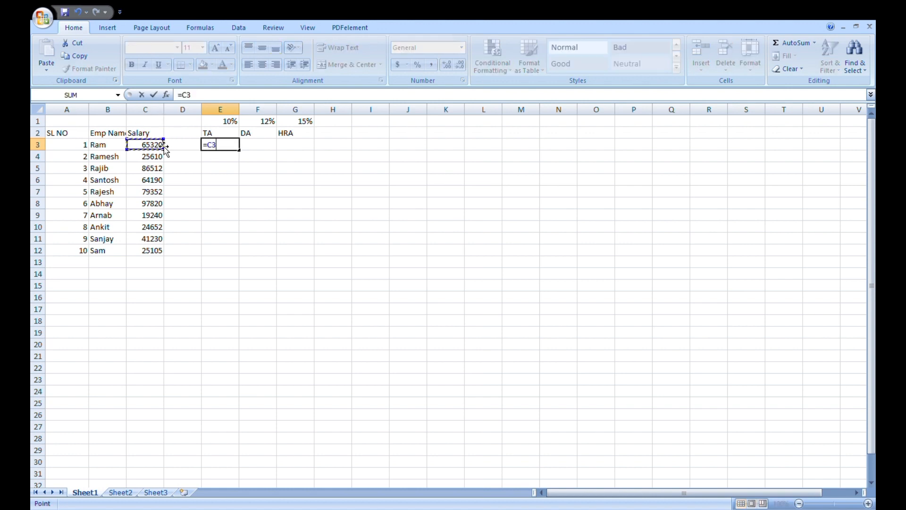
{"action": "left_click", "coordinate": [210, 146]}
{"action": "type", "text": "$"}
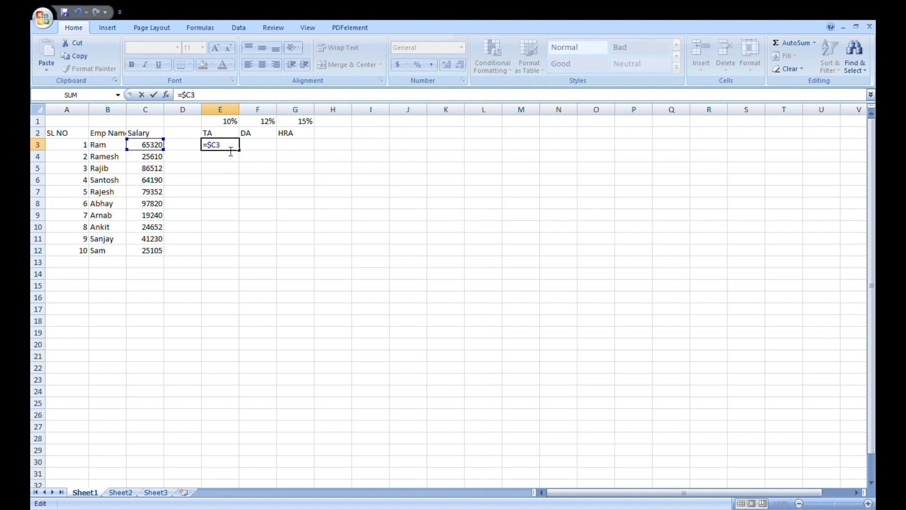
{"action": "type", "text": "*"}
{"action": "left_click", "coordinate": [232, 120]}
{"action": "key", "text": "Left"}
{"action": "type", "text": "$"}
{"action": "key", "text": "Return"}
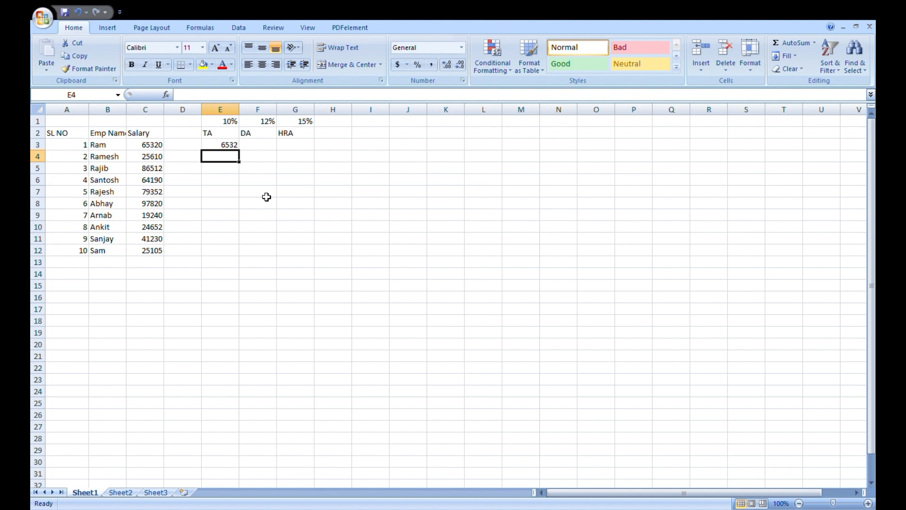
Fill the TA formula from E3 down to E12 and across the DA and HRA columns to G12.
{"action": "left_click", "coordinate": [233, 146]}
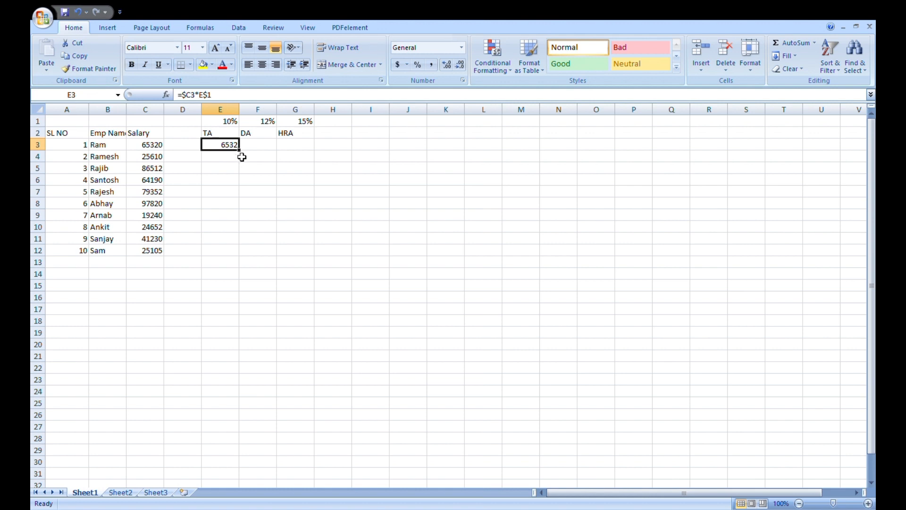
{"action": "left_click_drag", "start_coordinate": [240, 150], "coordinate": [245, 260]}
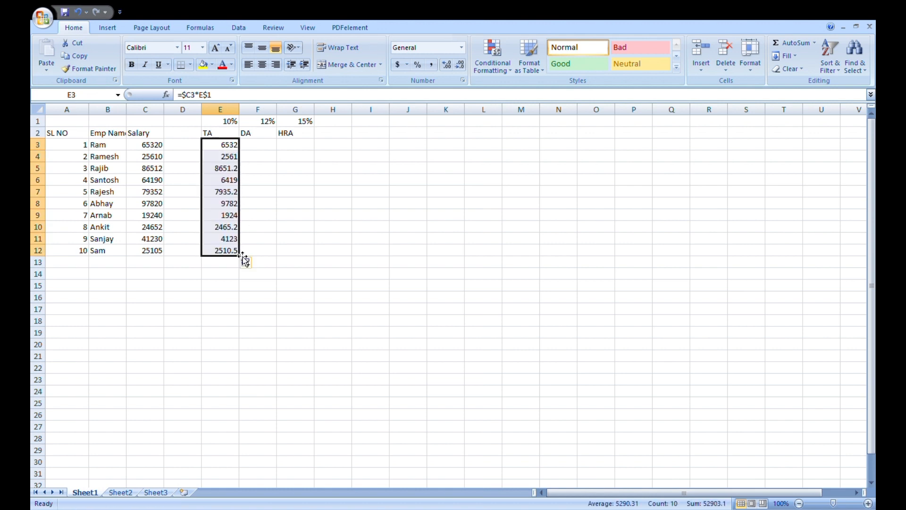
{"action": "left_click", "coordinate": [267, 146]}
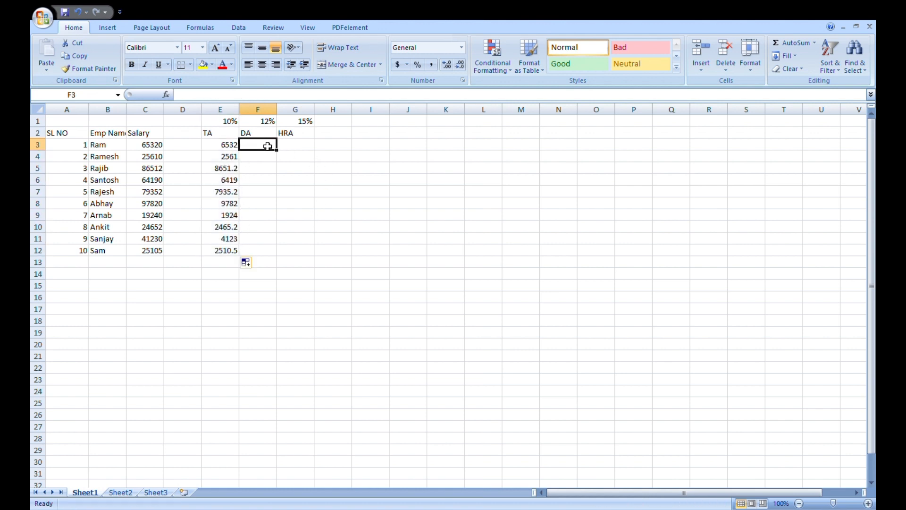
{"action": "left_click", "coordinate": [237, 252]}
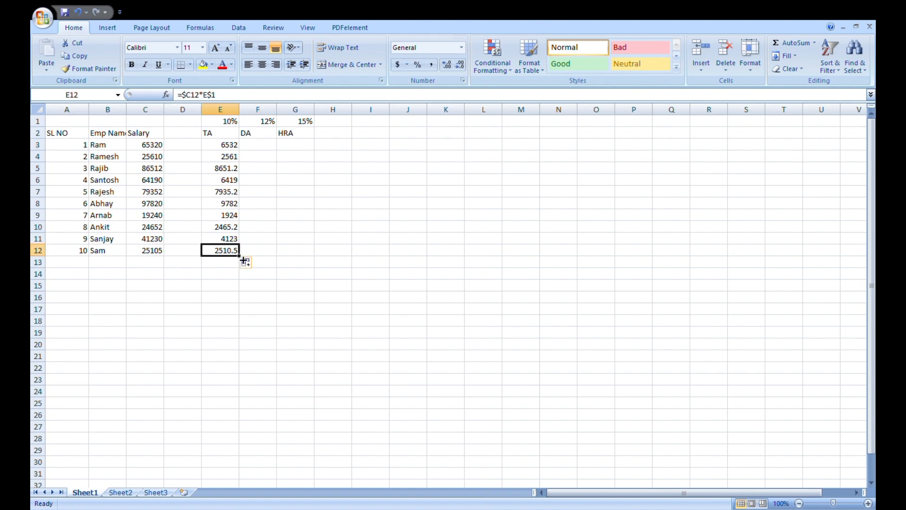
{"action": "left_click_drag", "start_coordinate": [238, 145], "coordinate": [317, 258]}
{"action": "left_click", "coordinate": [493, 244]}
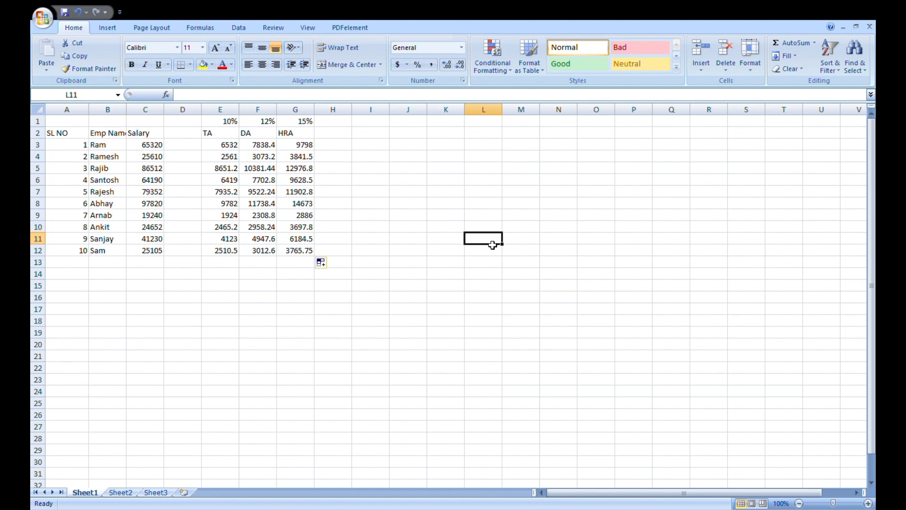
{"action": "left_click", "coordinate": [409, 369]}
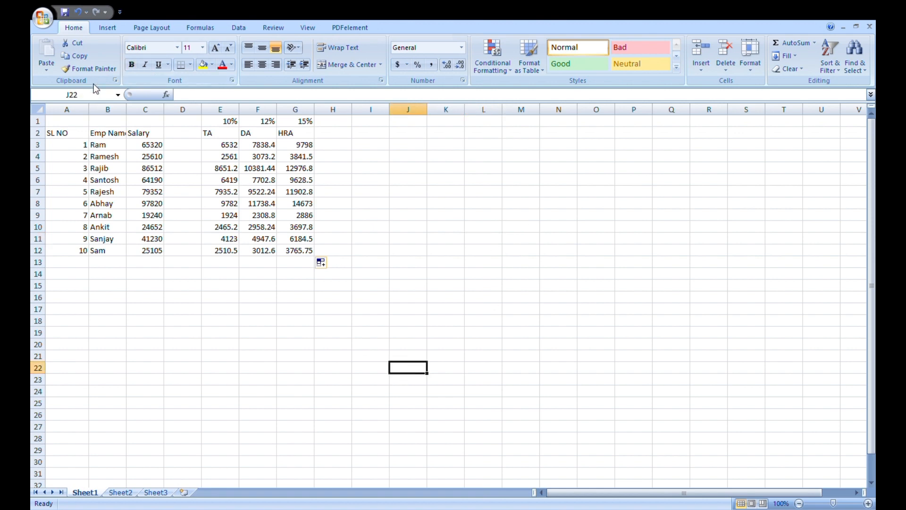
Centre the contents of the employee table A2:C12 both horizontally and vertically.
{"action": "left_click_drag", "start_coordinate": [73, 128], "coordinate": [290, 257]}
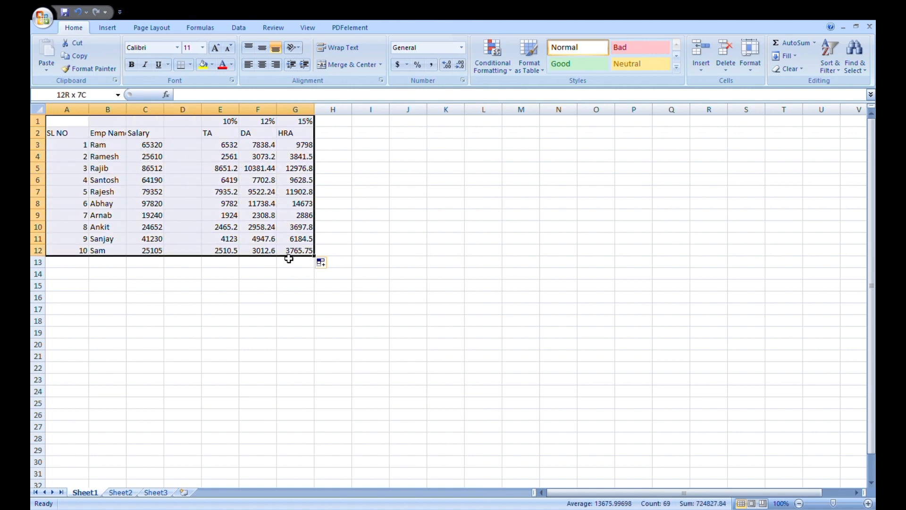
{"action": "left_click", "coordinate": [295, 344]}
{"action": "left_click_drag", "start_coordinate": [61, 134], "coordinate": [156, 251]}
{"action": "left_click", "coordinate": [262, 65]}
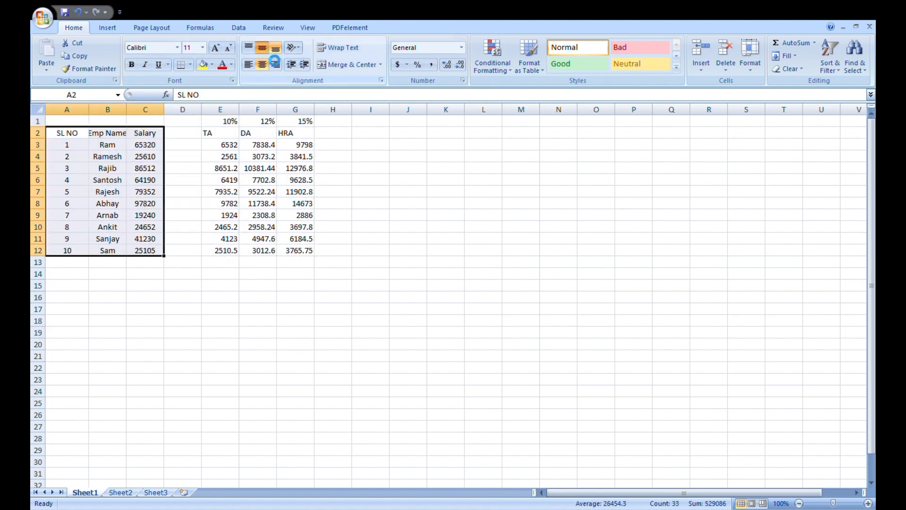
{"action": "left_click", "coordinate": [263, 47]}
Give the employee table A2:C12 a light blue fill and bold text at font size 12.
{"action": "left_click", "coordinate": [208, 61]}
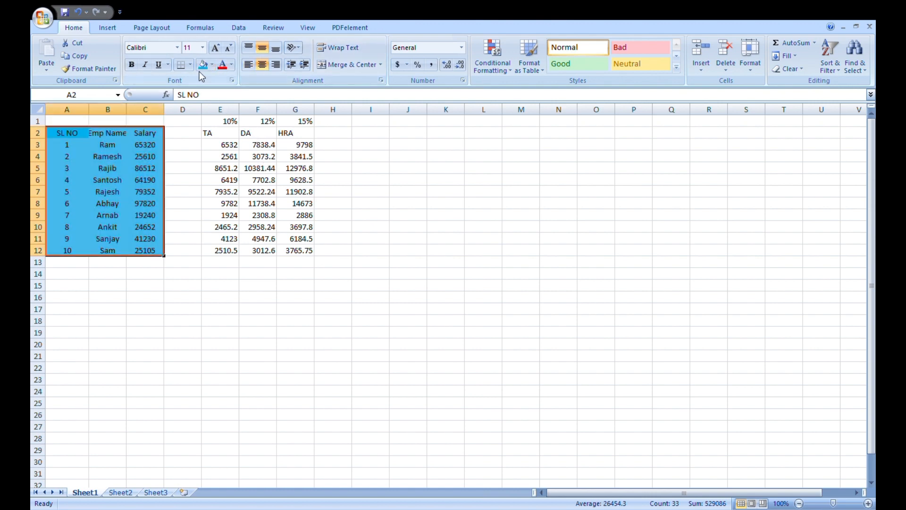
{"action": "left_click", "coordinate": [215, 48]}
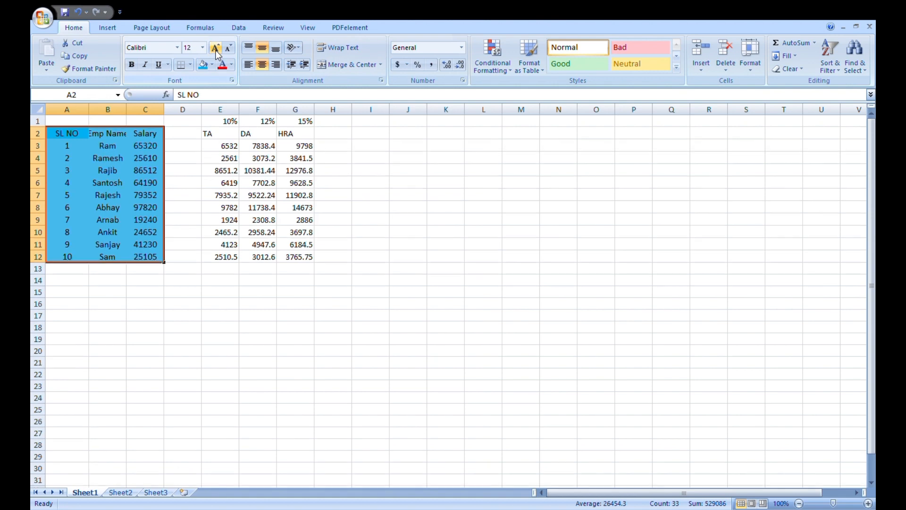
{"action": "left_click", "coordinate": [128, 66]}
Apply all borders to the employee table A2:C12 and set its font colour to white.
{"action": "left_click", "coordinate": [189, 66]}
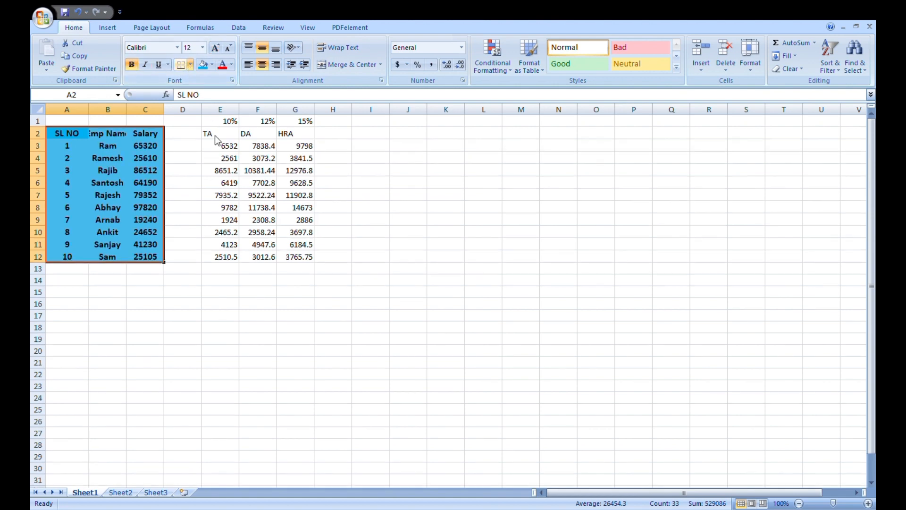
{"action": "left_click", "coordinate": [215, 157]}
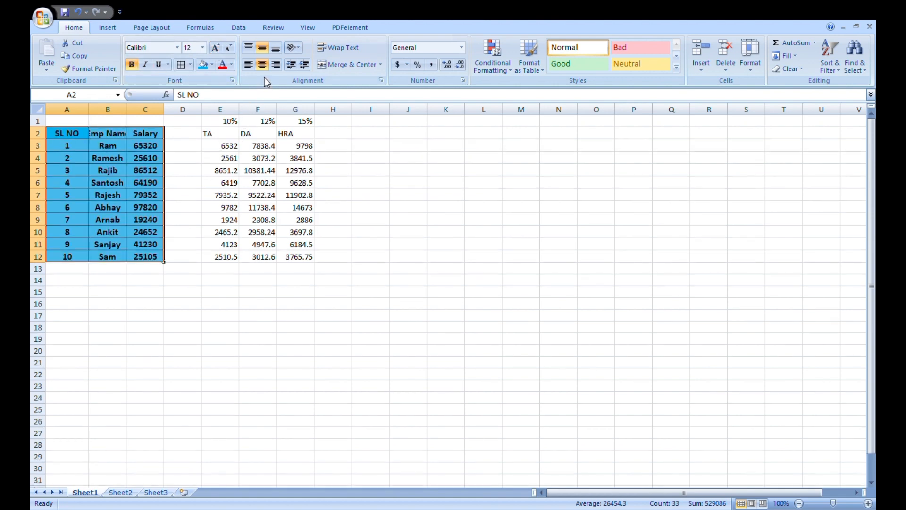
{"action": "left_click", "coordinate": [231, 64]}
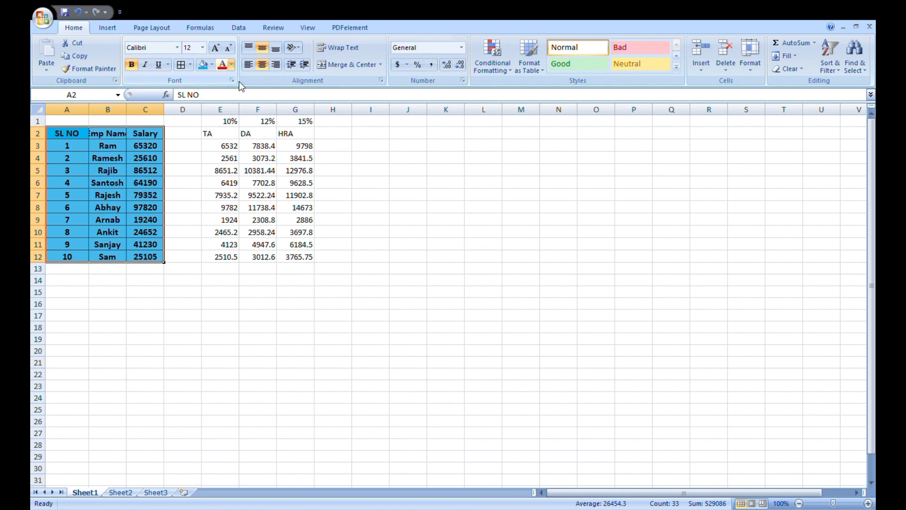
{"action": "left_click", "coordinate": [220, 103]}
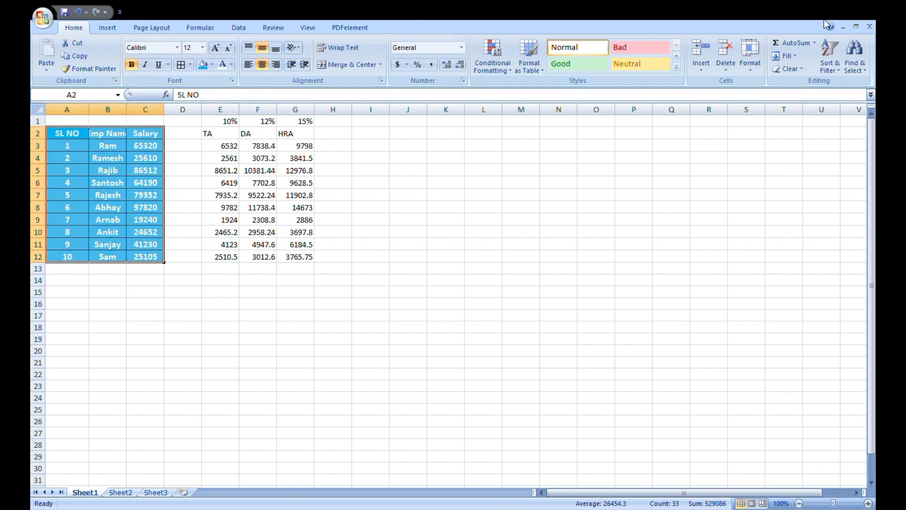
AutoFit the widths of columns A to C to the employee table's contents.
{"action": "left_click", "coordinate": [794, 45]}
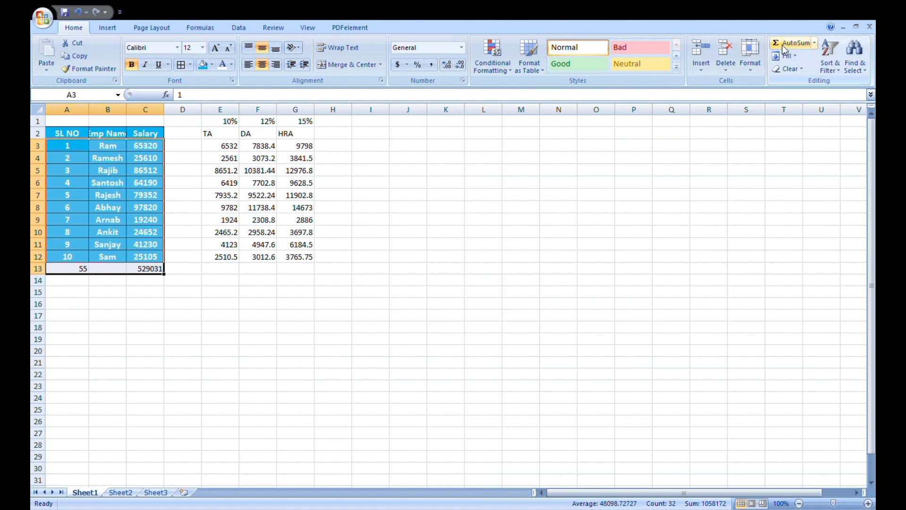
{"action": "key", "text": "ctrl+z"}
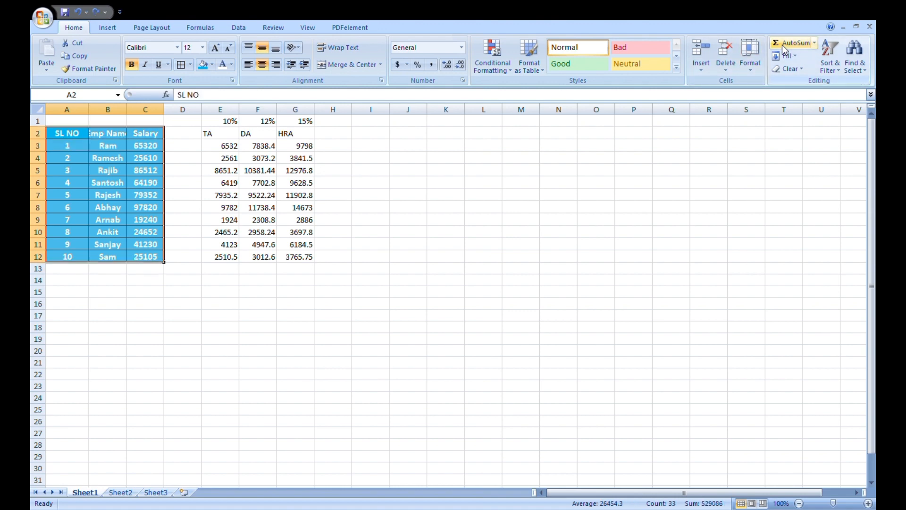
{"action": "left_click", "coordinate": [761, 56]}
{"action": "left_click", "coordinate": [794, 133]}
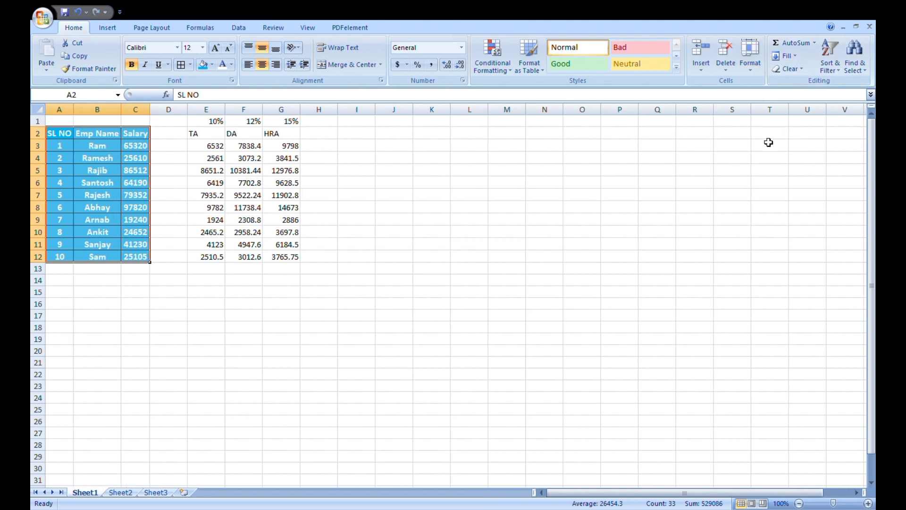
Apply all borders to the TA, DA and HRA table E1:G12, including the percentage row.
{"action": "left_click_drag", "start_coordinate": [223, 125], "coordinate": [293, 257]}
{"action": "left_click", "coordinate": [361, 256]}
{"action": "left_click_drag", "start_coordinate": [203, 123], "coordinate": [290, 259]}
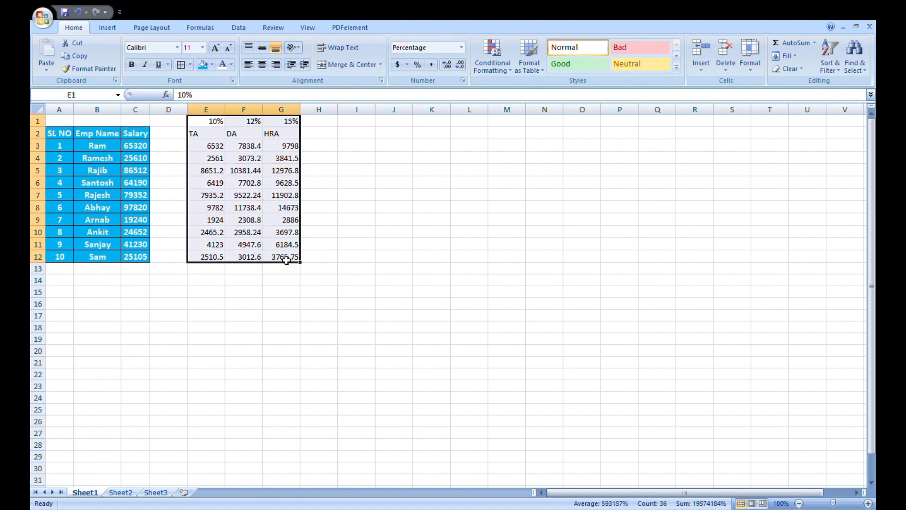
{"action": "left_click", "coordinate": [182, 64]}
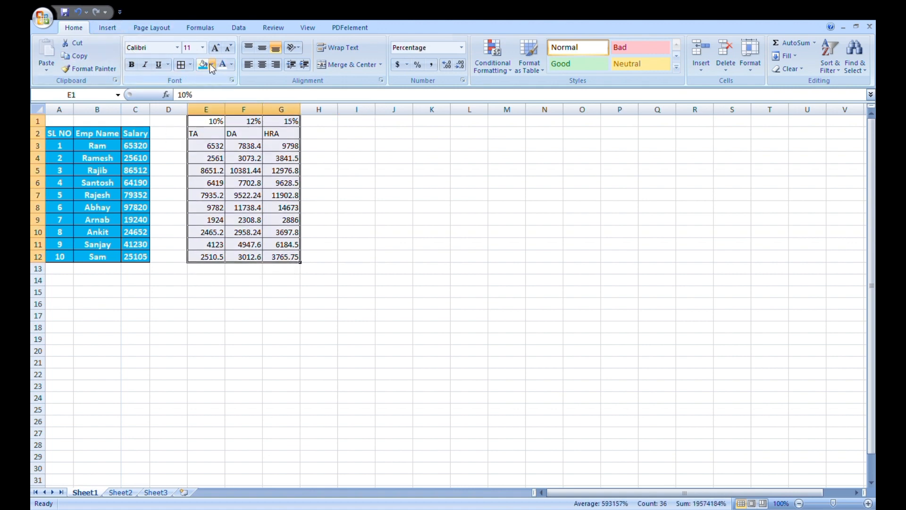
Give the TA, DA and HRA table E1:G12 a yellow fill.
{"action": "left_click", "coordinate": [211, 64]}
{"action": "left_click", "coordinate": [221, 152]}
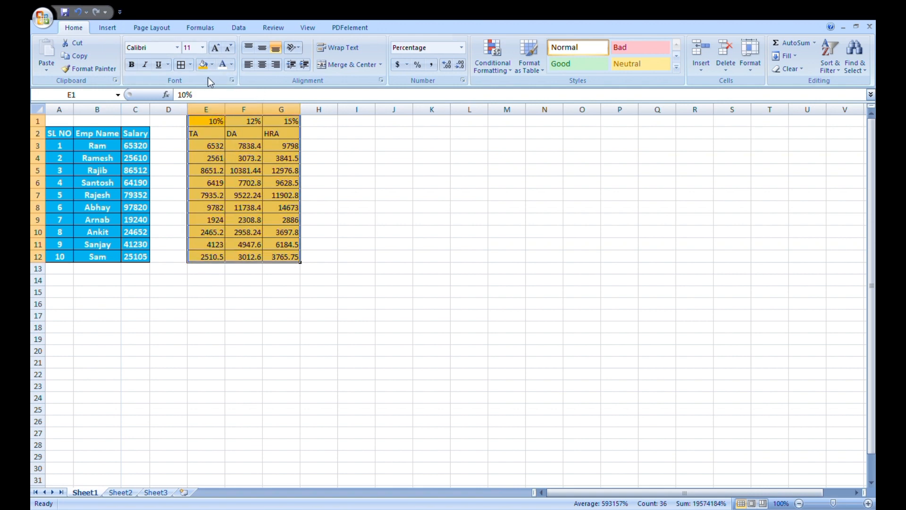
{"action": "left_click", "coordinate": [212, 65]}
{"action": "left_click", "coordinate": [228, 151]}
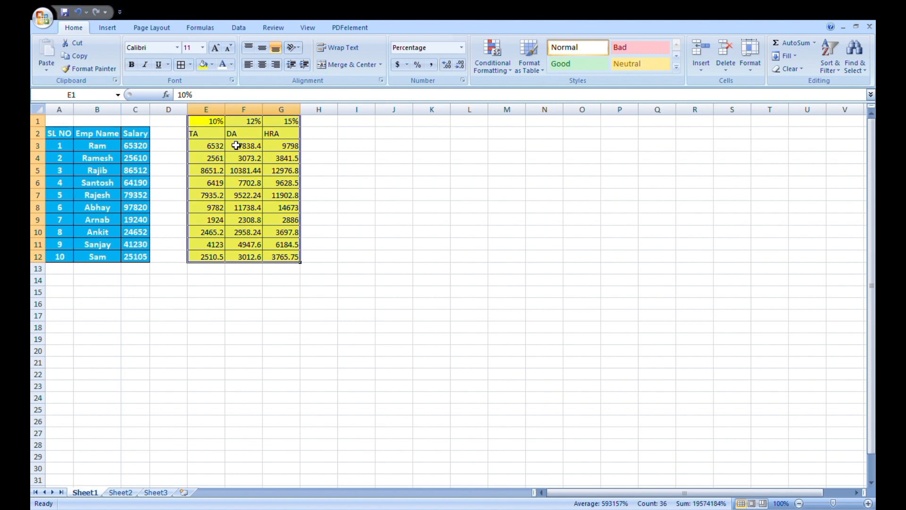
{"action": "left_click", "coordinate": [212, 65]}
{"action": "left_click", "coordinate": [233, 152]}
{"action": "left_click", "coordinate": [228, 152]}
Centre the contents of E1:G12 both horizontally and vertically and set the font colour to red.
{"action": "left_click", "coordinate": [224, 64]}
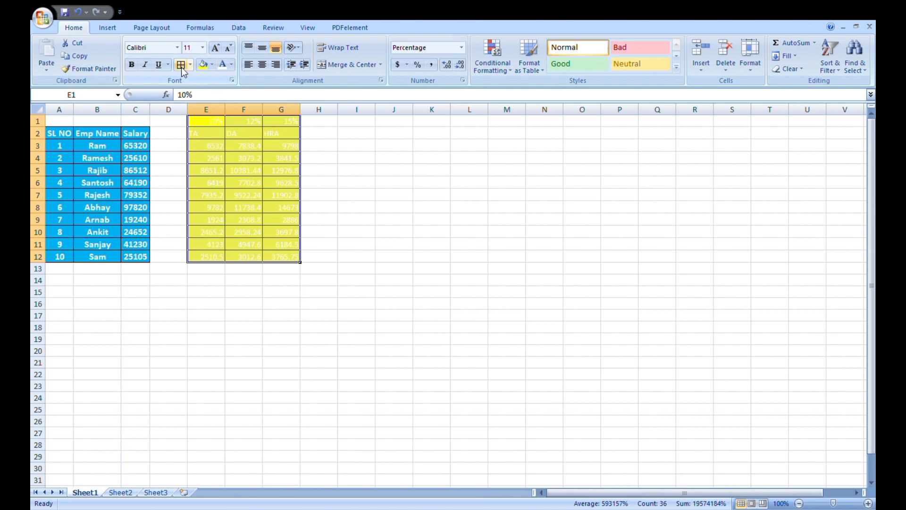
{"action": "left_click", "coordinate": [262, 64]}
{"action": "left_click", "coordinate": [262, 47]}
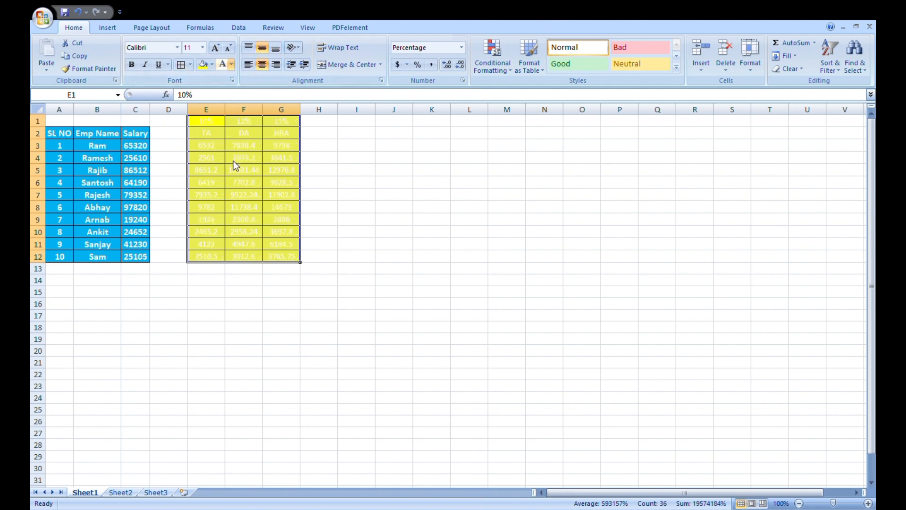
{"action": "left_click", "coordinate": [446, 207]}
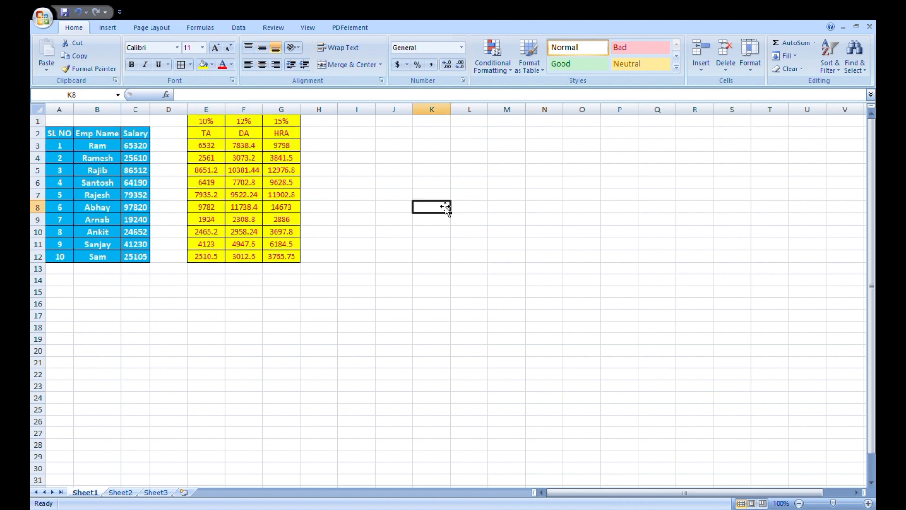